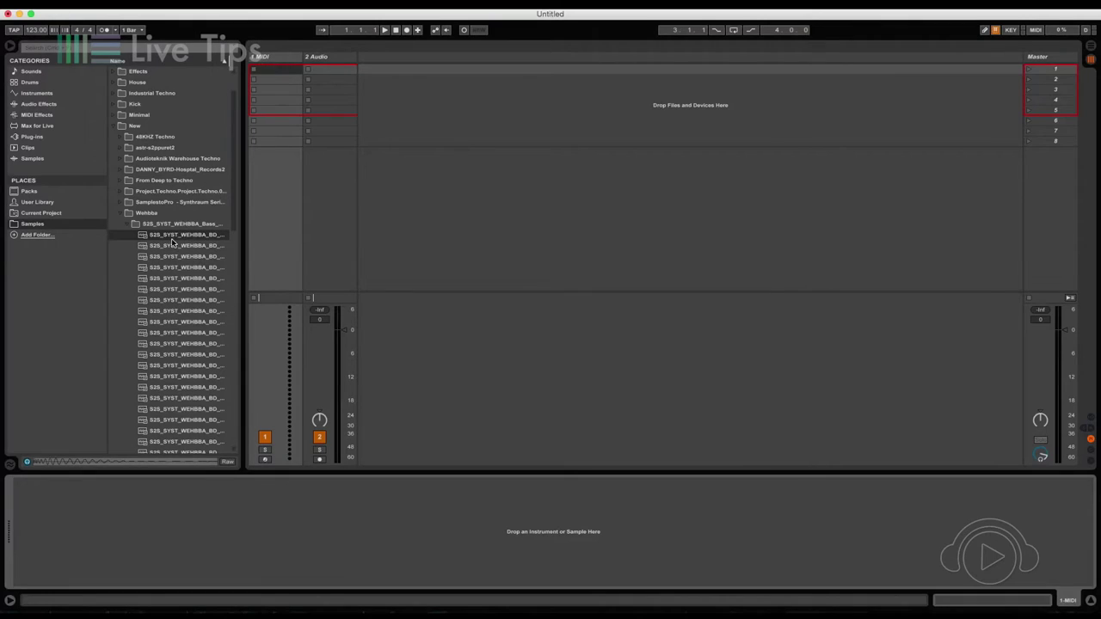
Load the sample S2S_SYST_WEHBBA_BD_01 onto the MIDI track and raise its release to the maximum
drag(171, 240, 162, 526)
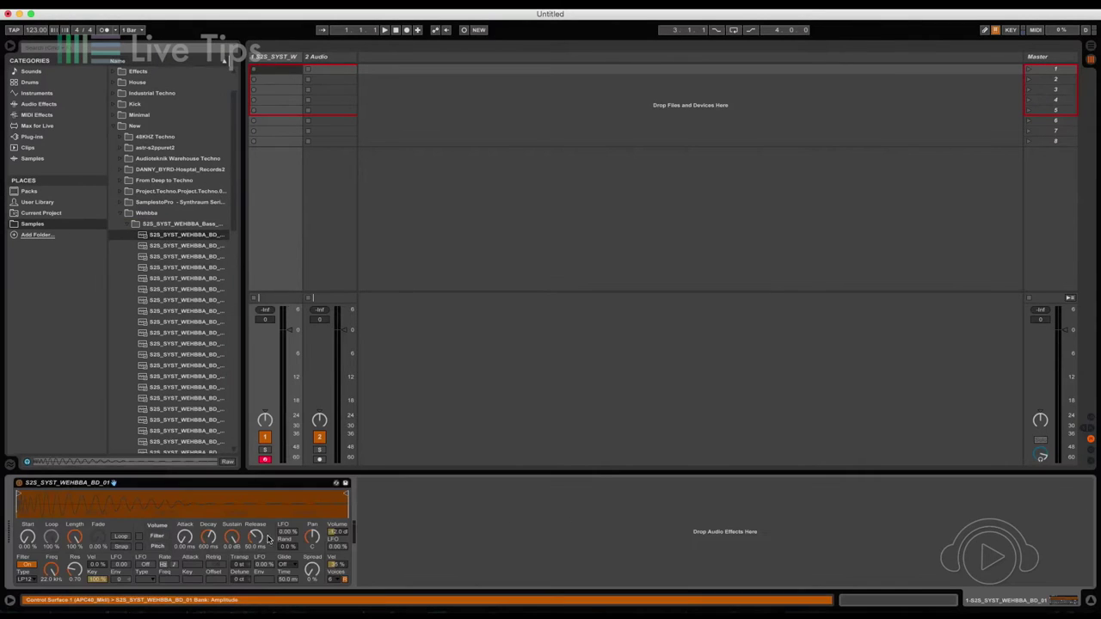
drag(253, 537, 253, 464)
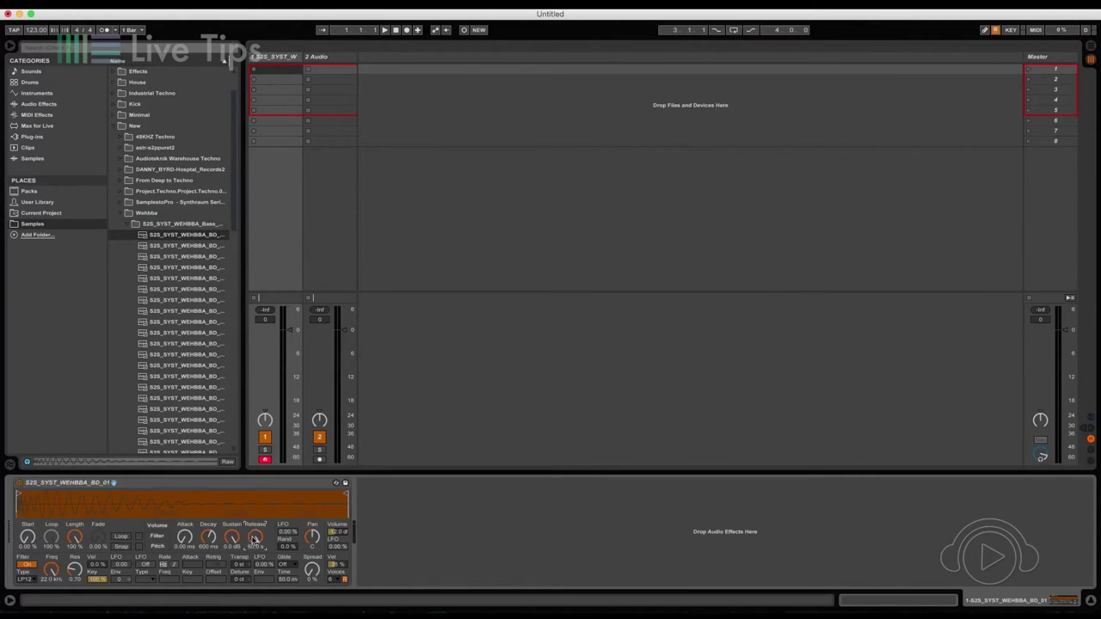
Create a MIDI clip in the track's first slot with C3 notes on all four beats, and launch it
double_click(273, 71)
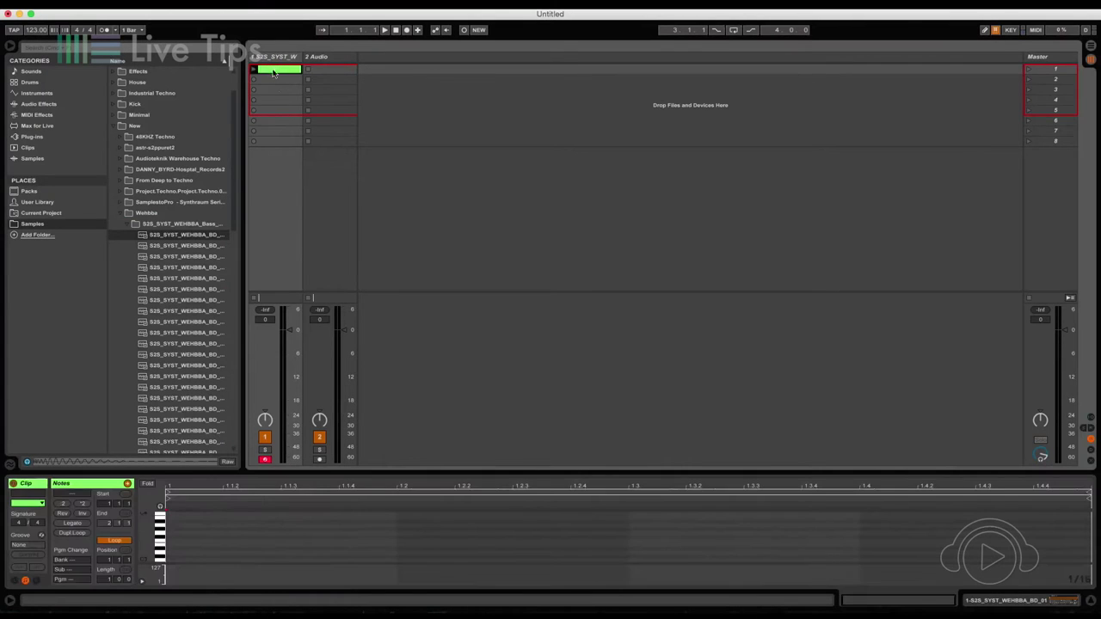
double_click(183, 561)
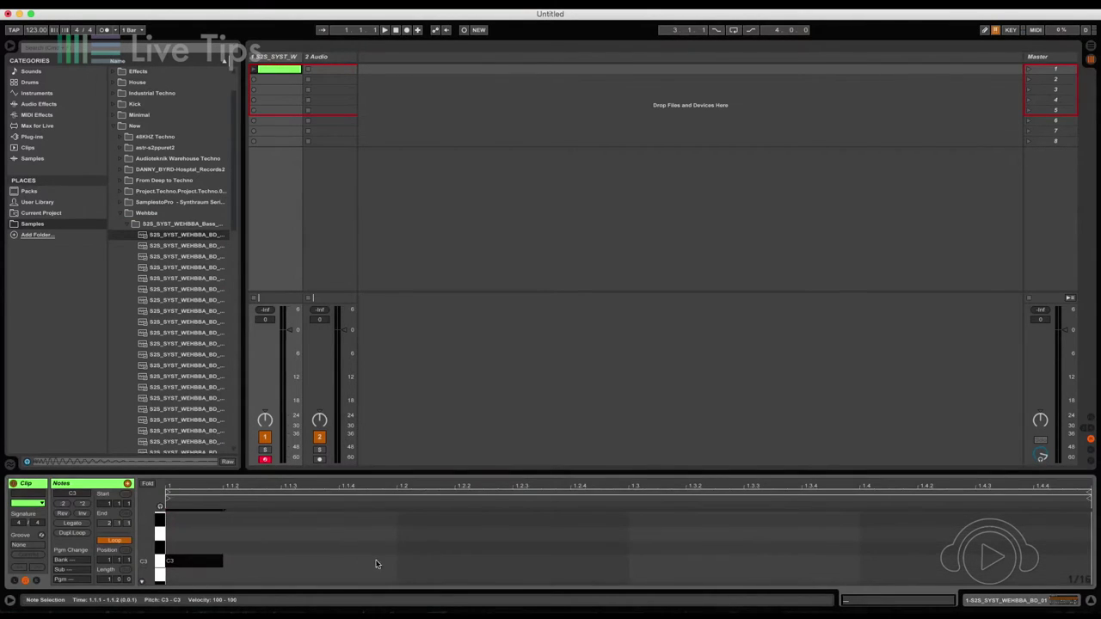
double_click(402, 560)
double_click(658, 560)
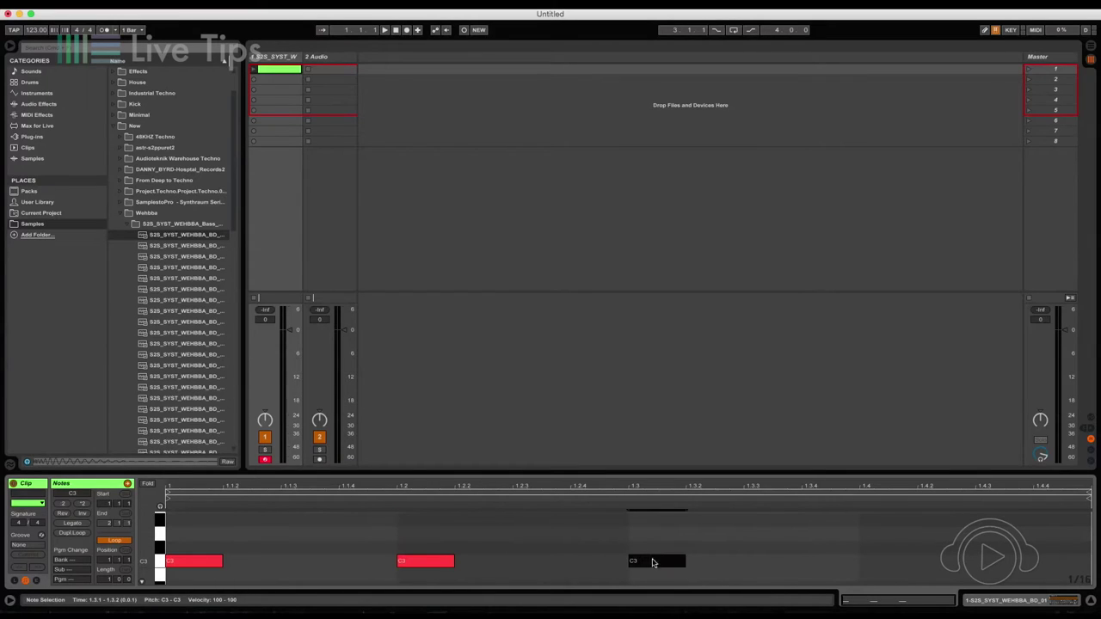
double_click(870, 564)
click(253, 69)
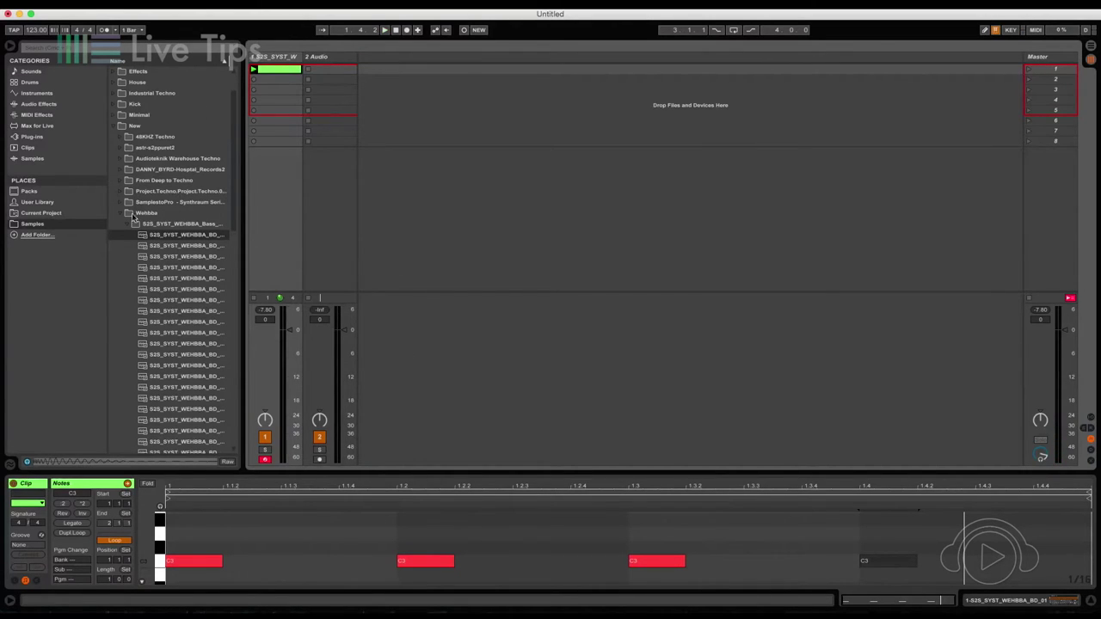
Place the third sample of the Wehbba drum loops folder in the audio track's first clip slot
click(121, 214)
click(123, 257)
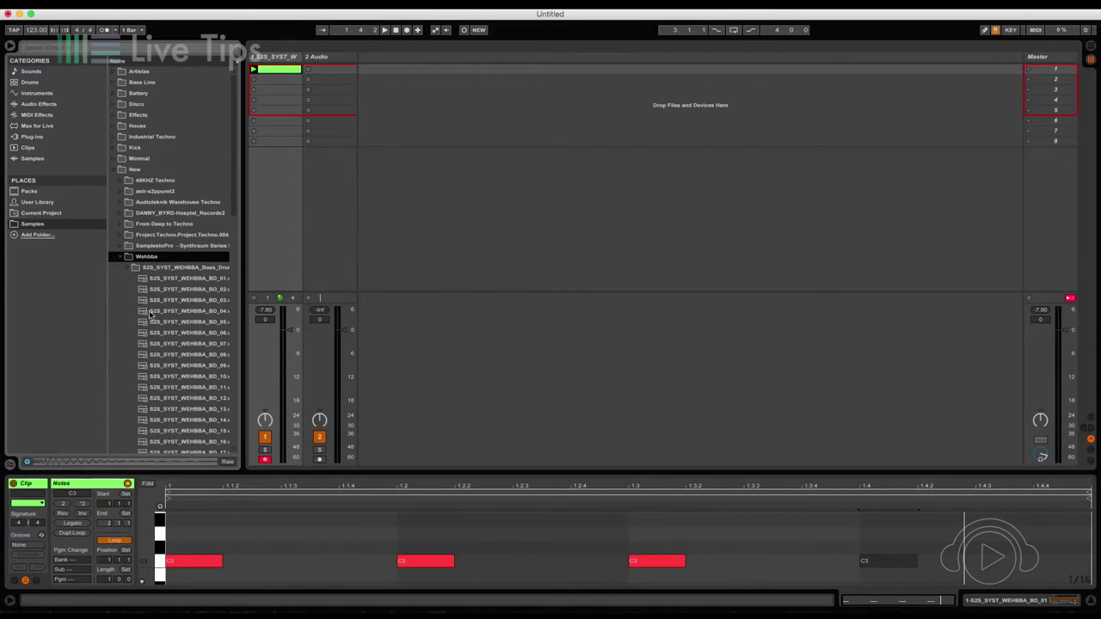
click(128, 268)
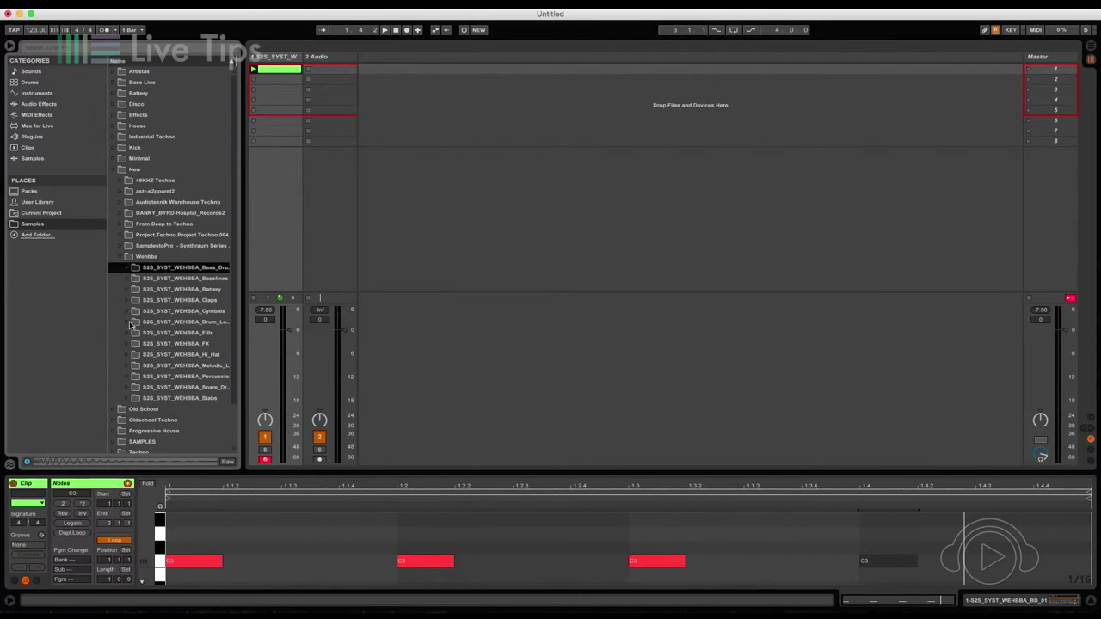
click(130, 322)
drag(162, 354, 345, 73)
Lower the audio track's volume to -13.8 dB, play its loop together with the kick clip, and stop playback
drag(341, 345, 340, 384)
click(307, 69)
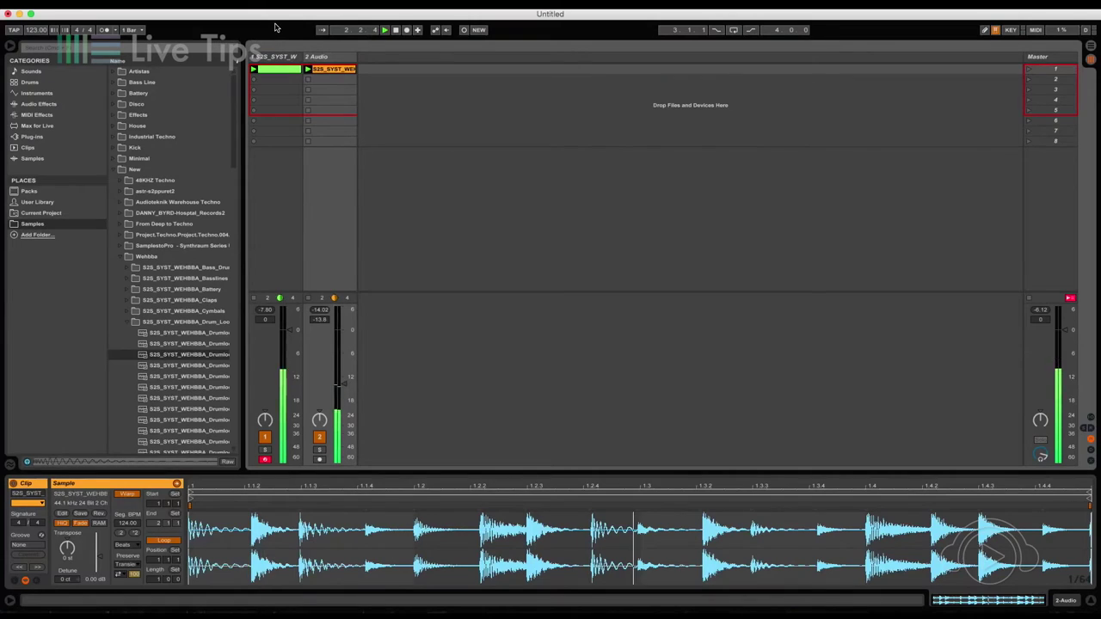
key(space)
click(397, 30)
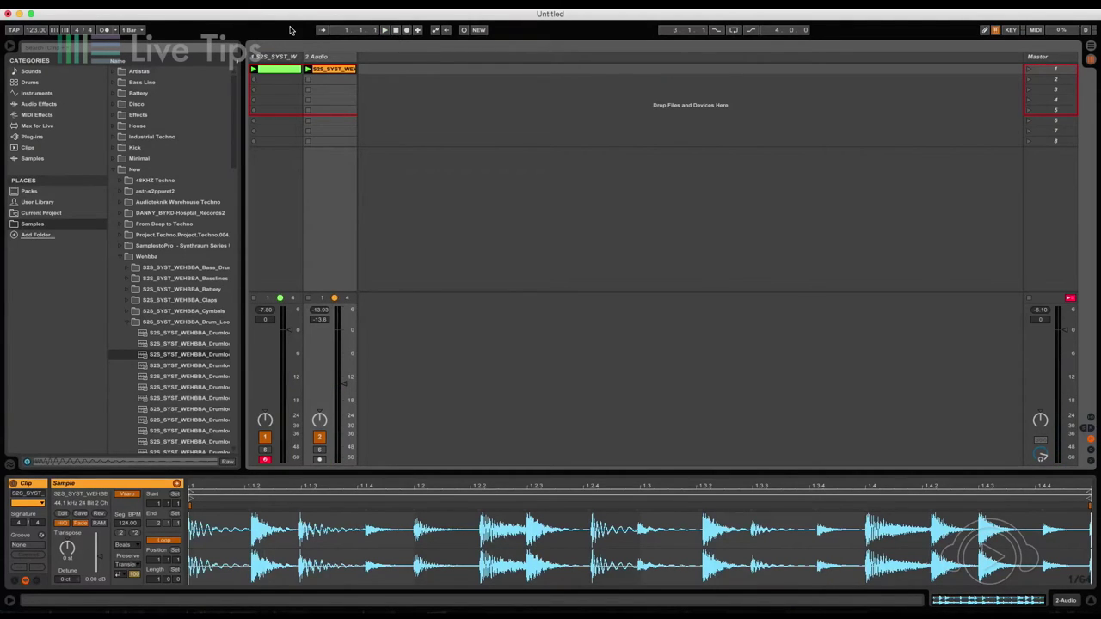
Open the recent Live set Undercover Session.als and hide the browser
click(64, 11)
mouse_move(90, 38)
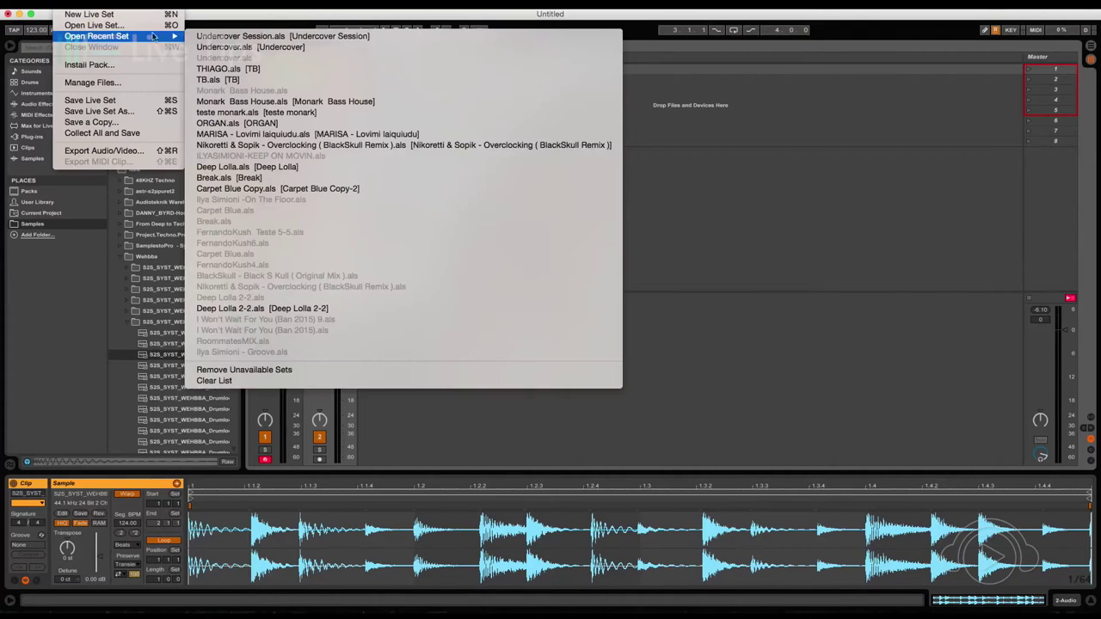
click(228, 36)
click(457, 322)
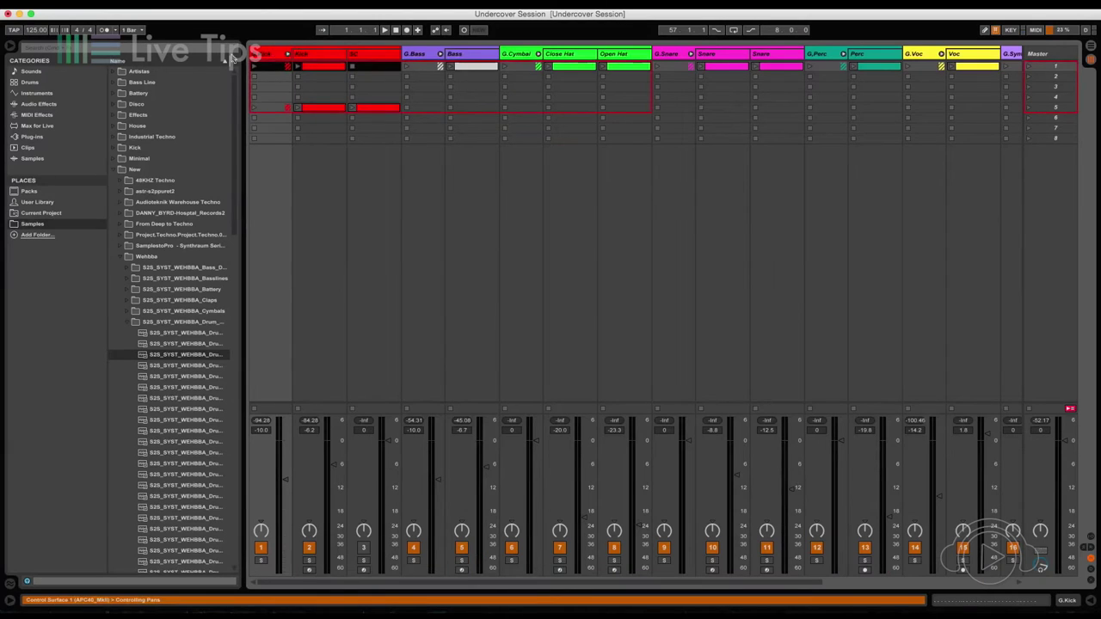
click(10, 47)
Move the SC track's clip from scene 5 up to scene 1 and delete the Kick clip in scene 5
click(152, 100)
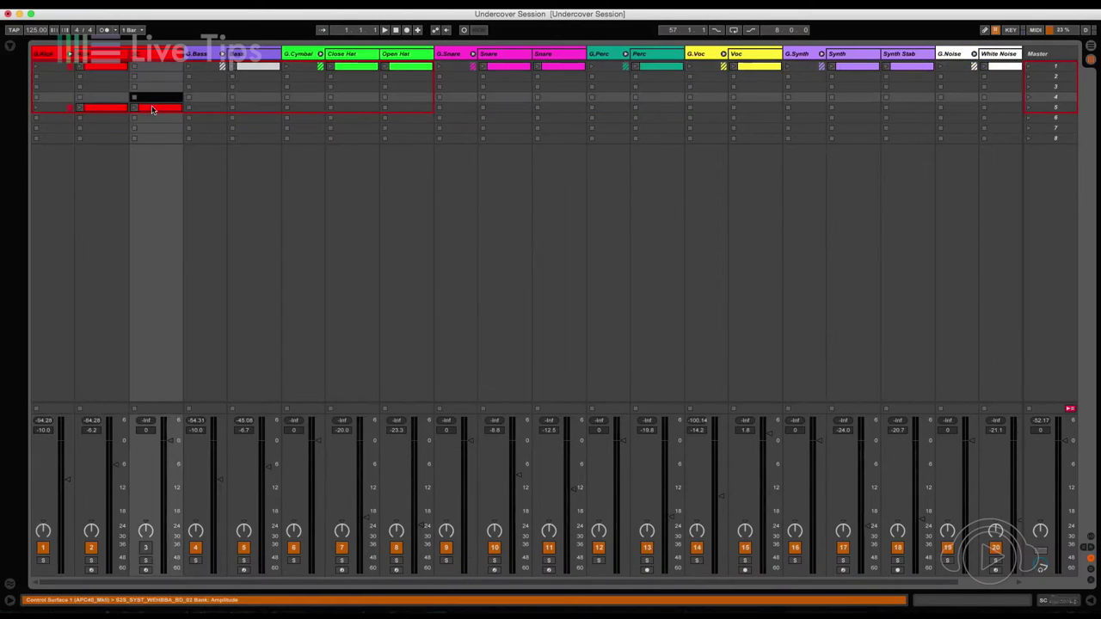
click(155, 78)
drag(153, 70, 153, 67)
click(110, 109)
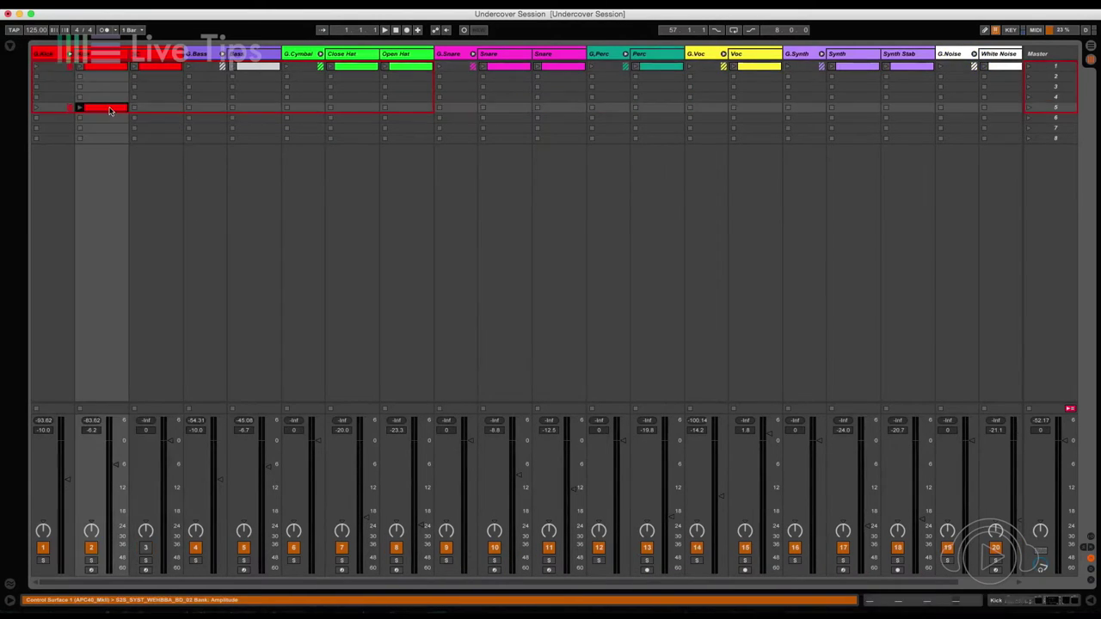
key(Delete)
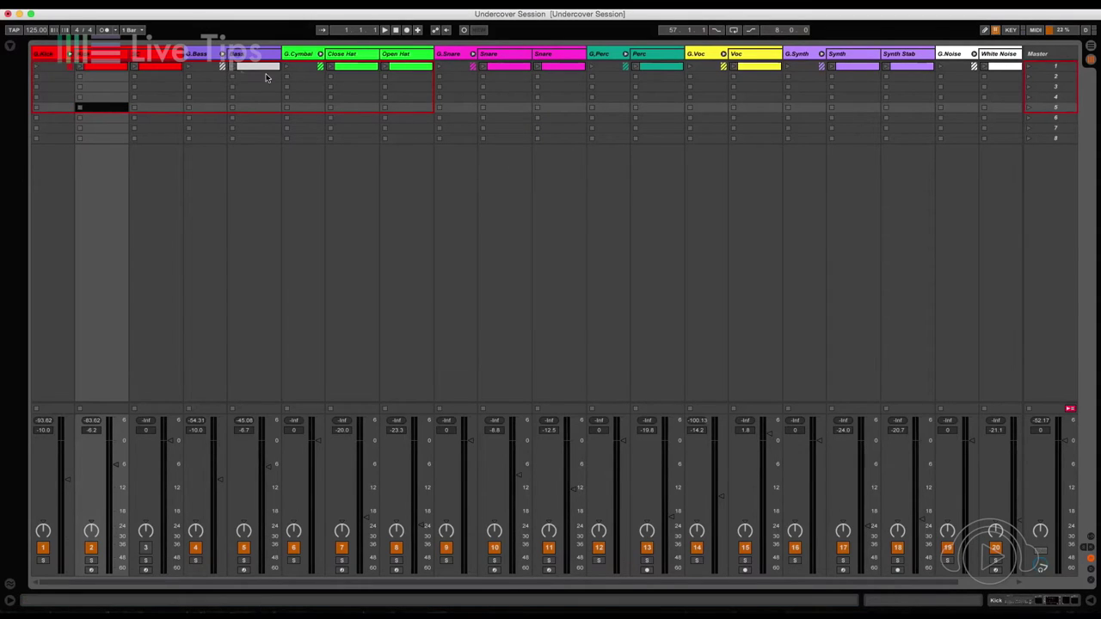
Move all clips of scene 1, from the Kick to the White Noise tracks, down to scene 11
drag(93, 84, 994, 197)
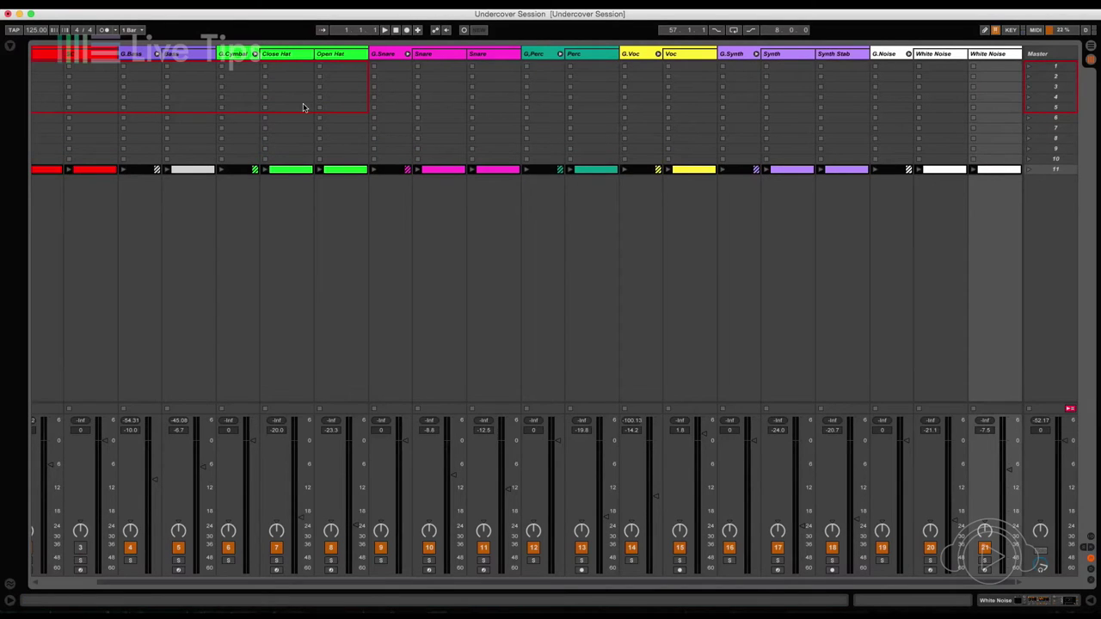
scroll(314, 105, left, 2)
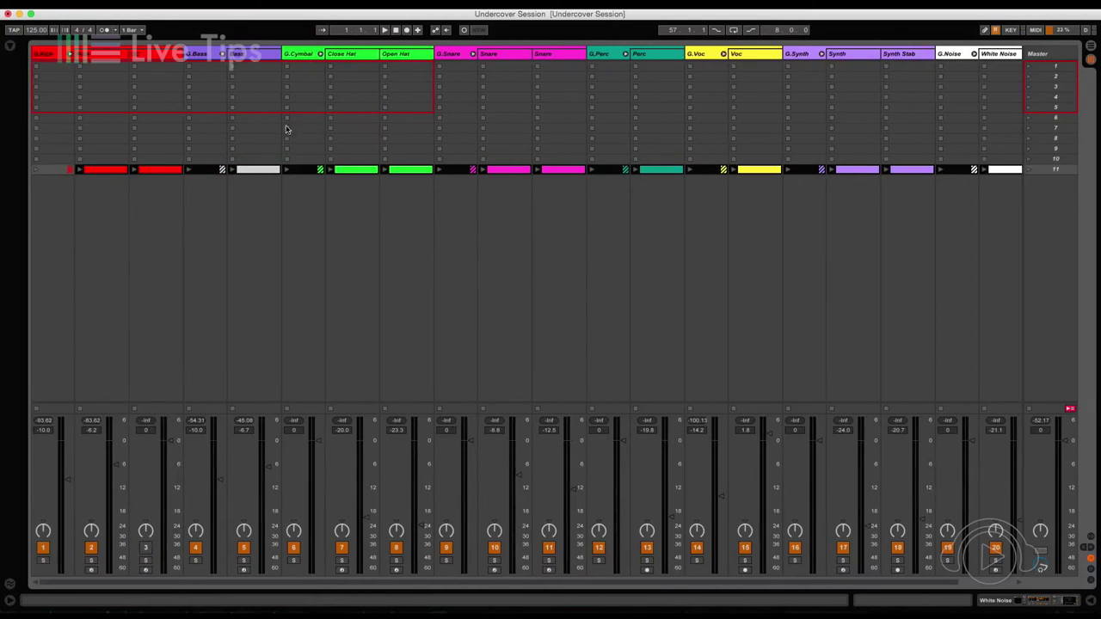
Move the Kick and SC clips from scene 11 up to scene 1
click(100, 169)
drag(97, 169, 97, 67)
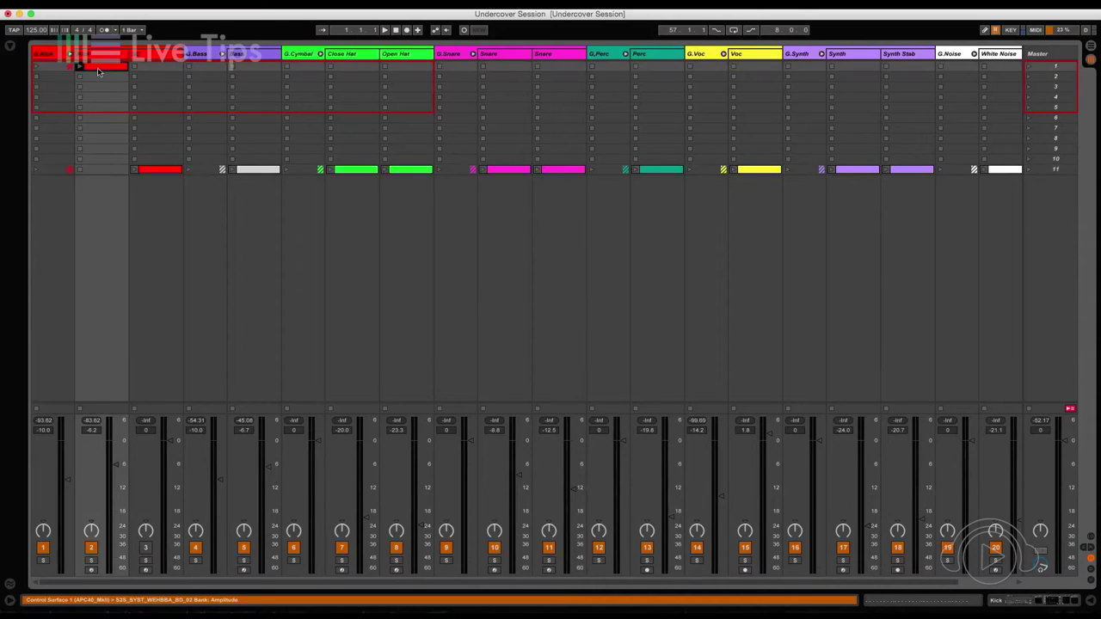
click(152, 171)
drag(152, 171, 158, 68)
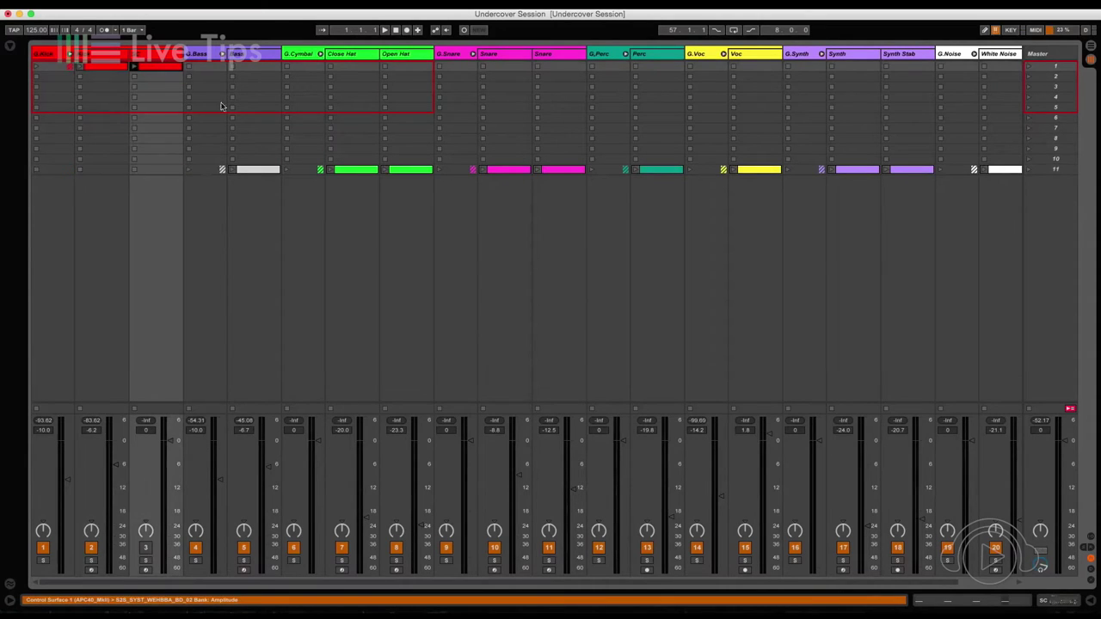
Move the Close Hat and Perc clips up to scene 1, keeping the first Snare track's clip in scene 11
drag(347, 175, 353, 67)
drag(497, 169, 499, 68)
drag(649, 172, 634, 67)
drag(499, 172, 499, 171)
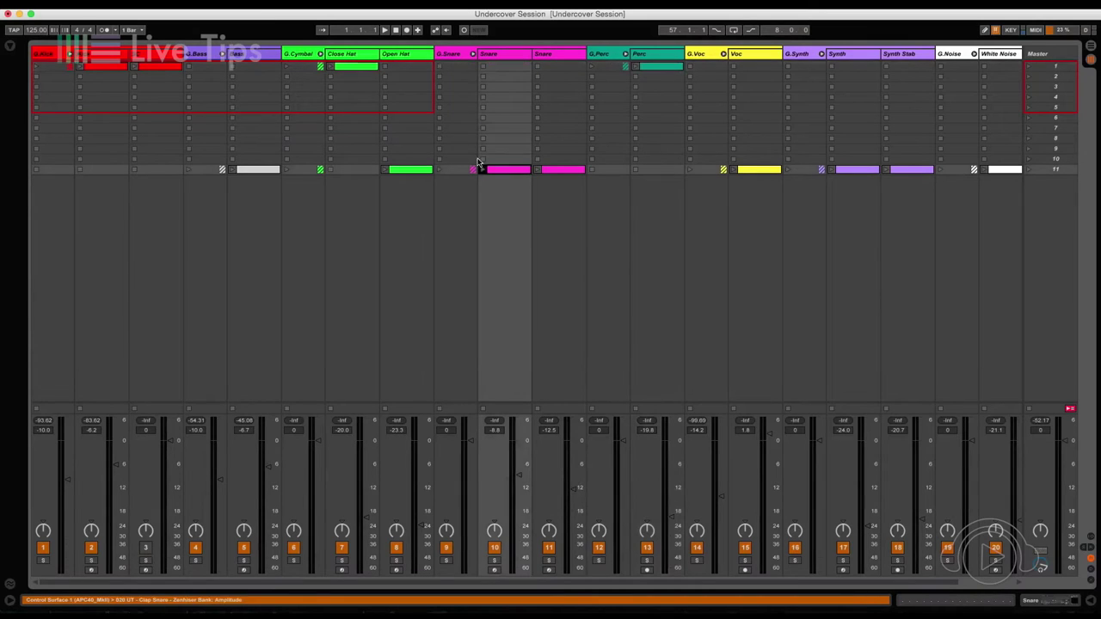
Launch scene 1 to hear the Kick, SC, Close Hat and Perc clips together
click(655, 69)
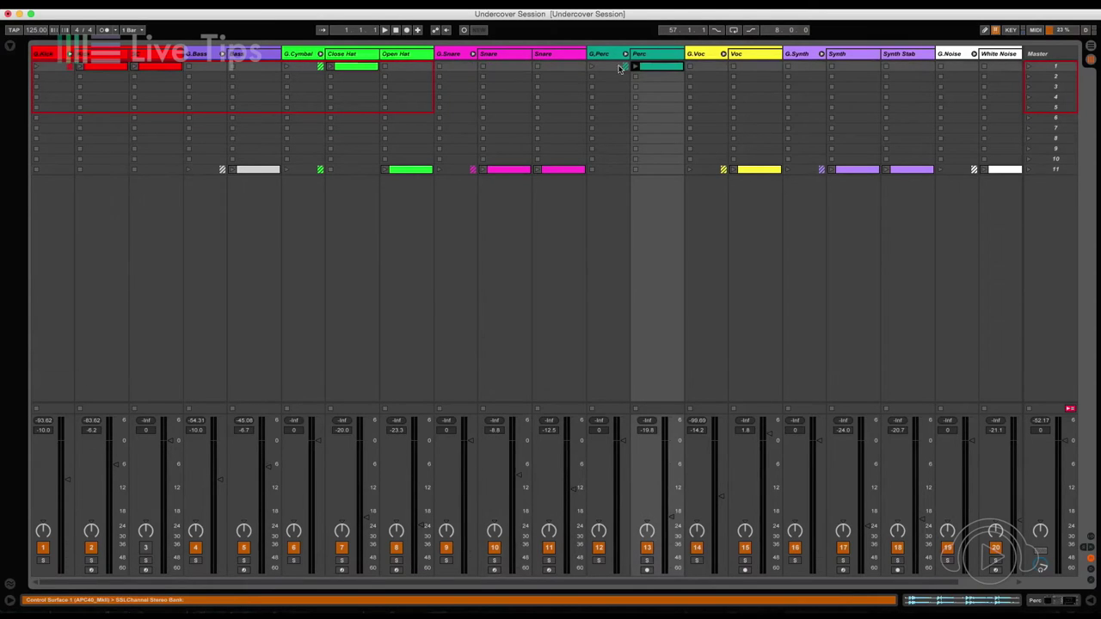
click(349, 74)
click(116, 75)
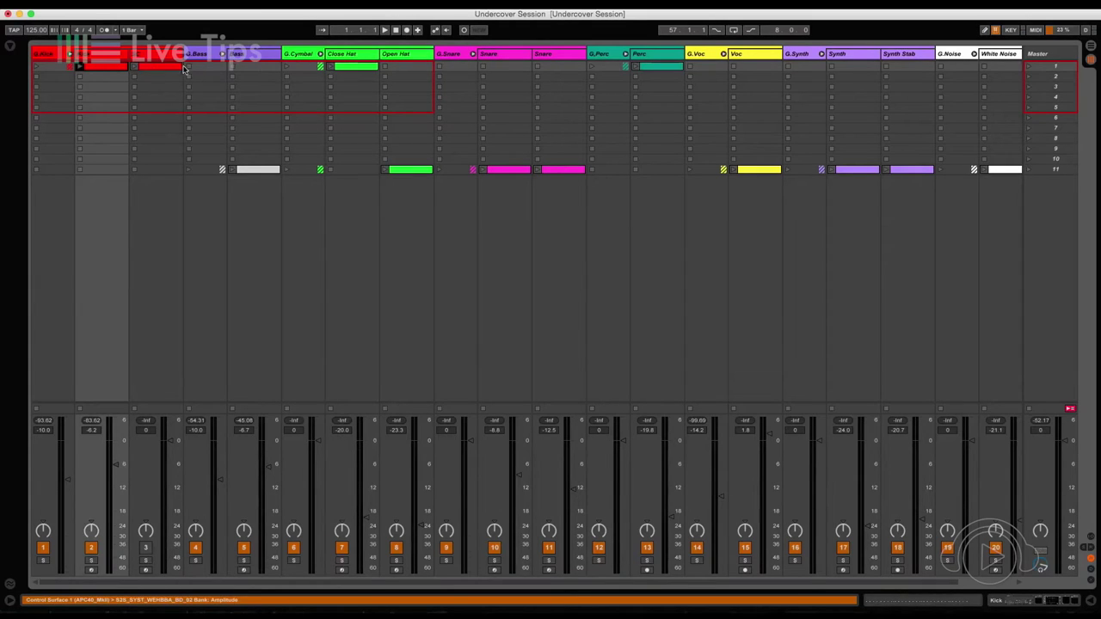
click(1049, 68)
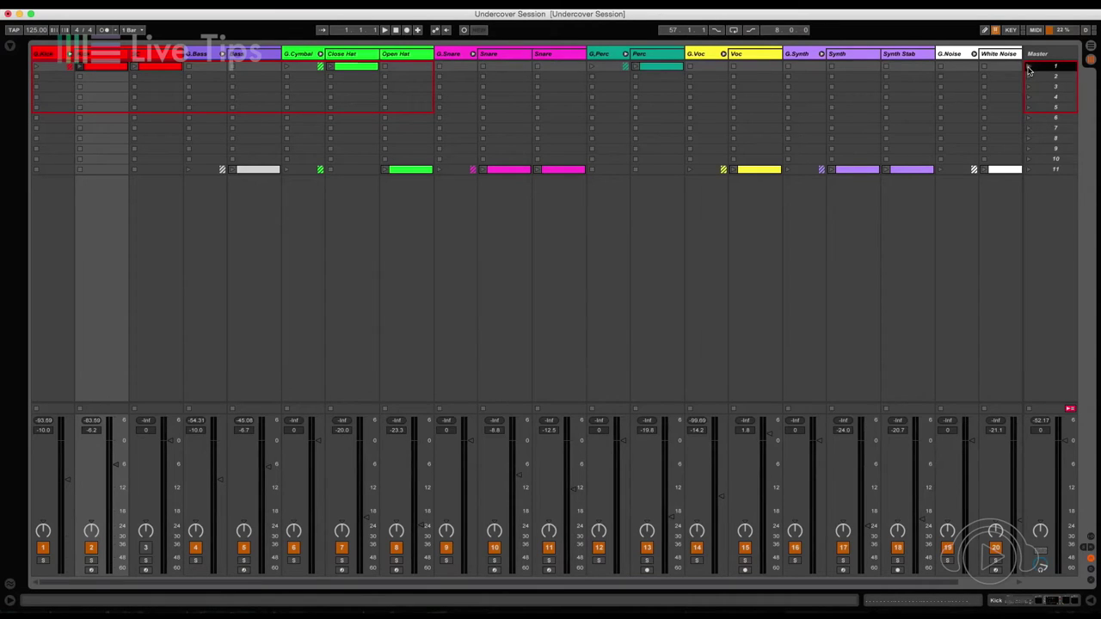
click(1028, 69)
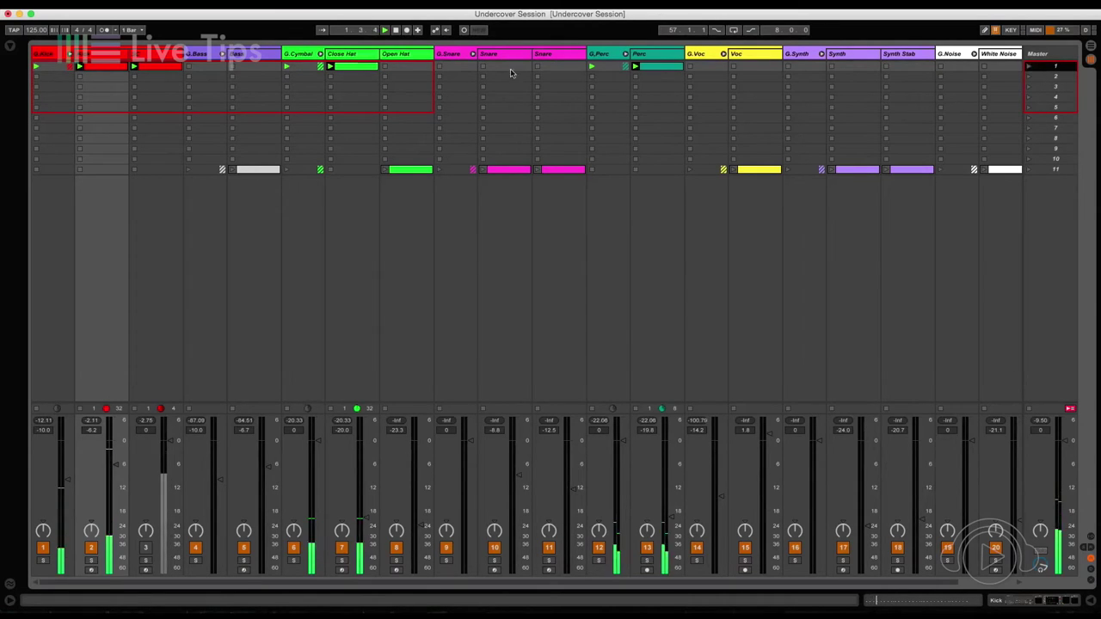
Duplicate the scene 1 clips into scene 2, stop playback, and move the first Snare track's clip from scene 11 to scene 2
drag(100, 78, 798, 67)
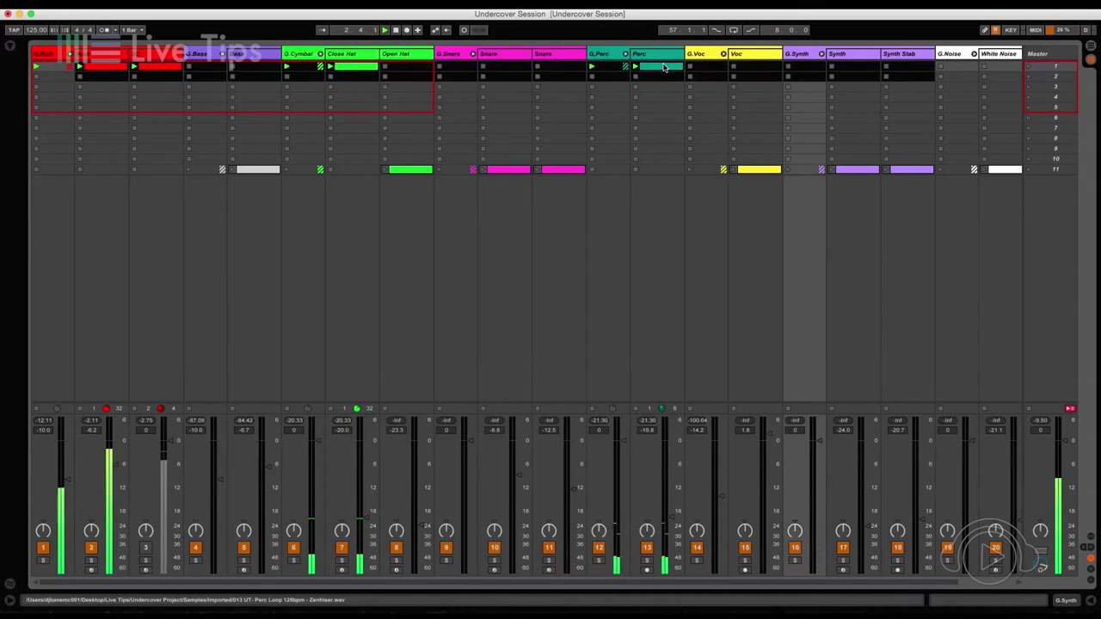
drag(656, 69, 659, 80)
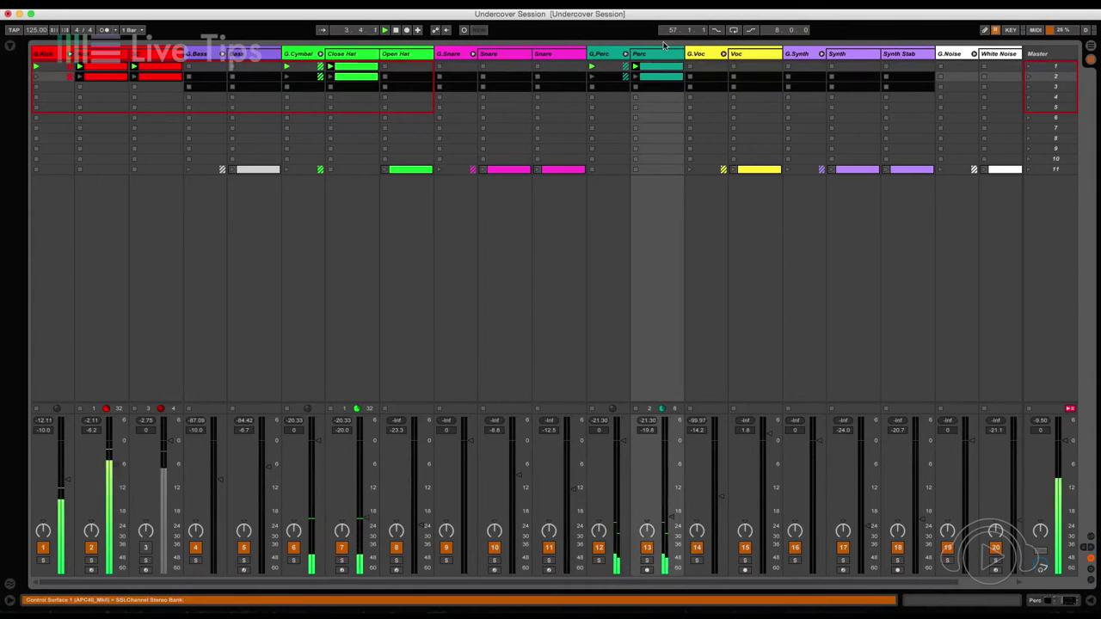
key(space)
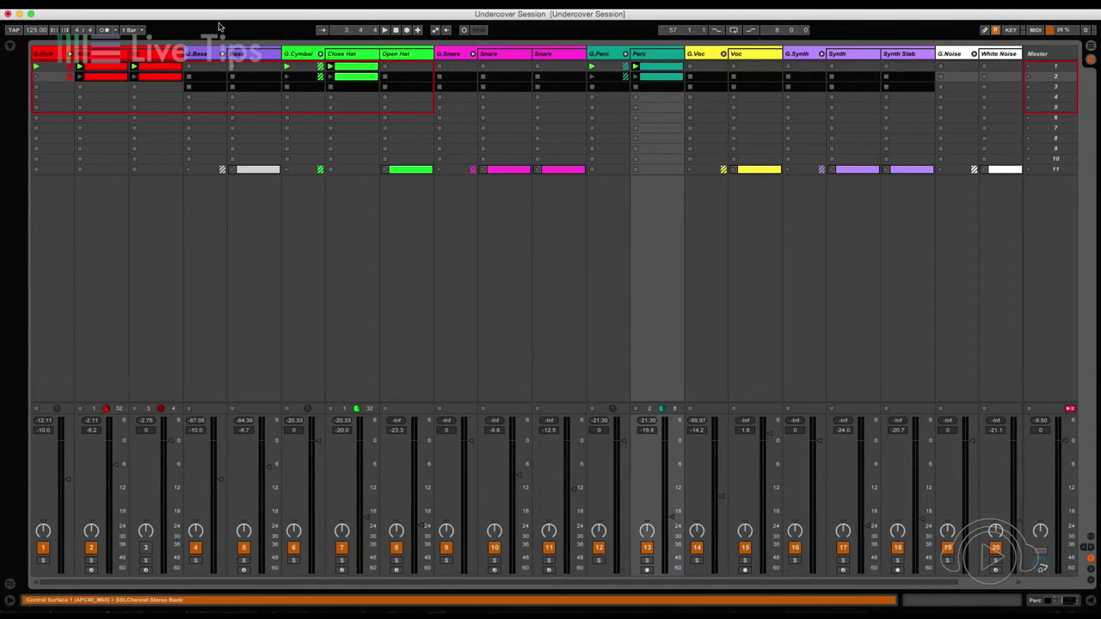
click(202, 81)
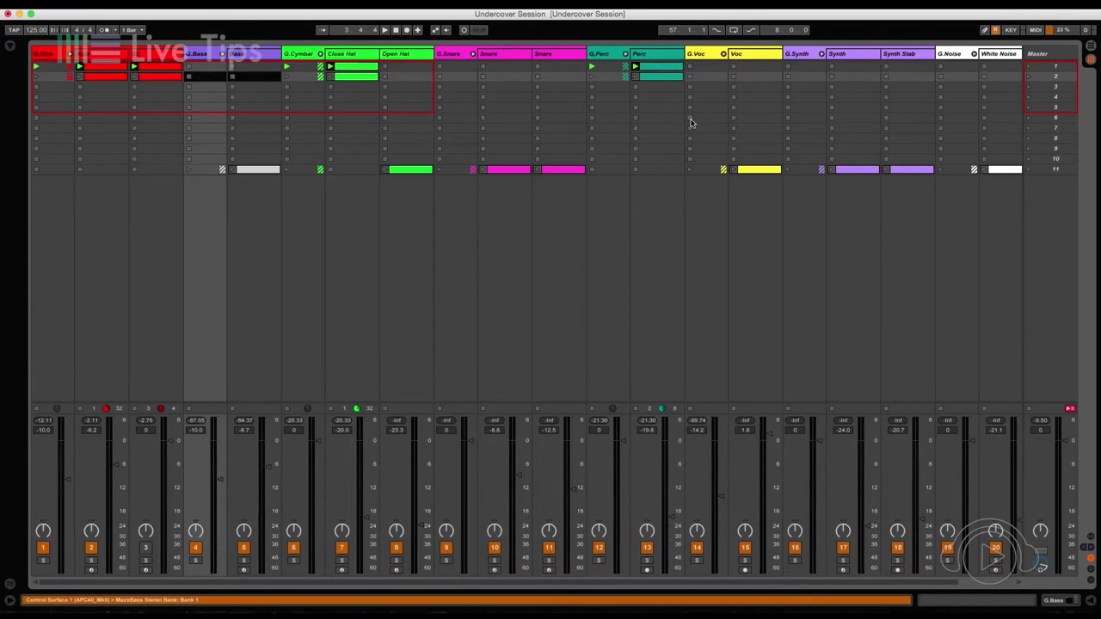
drag(489, 169, 504, 78)
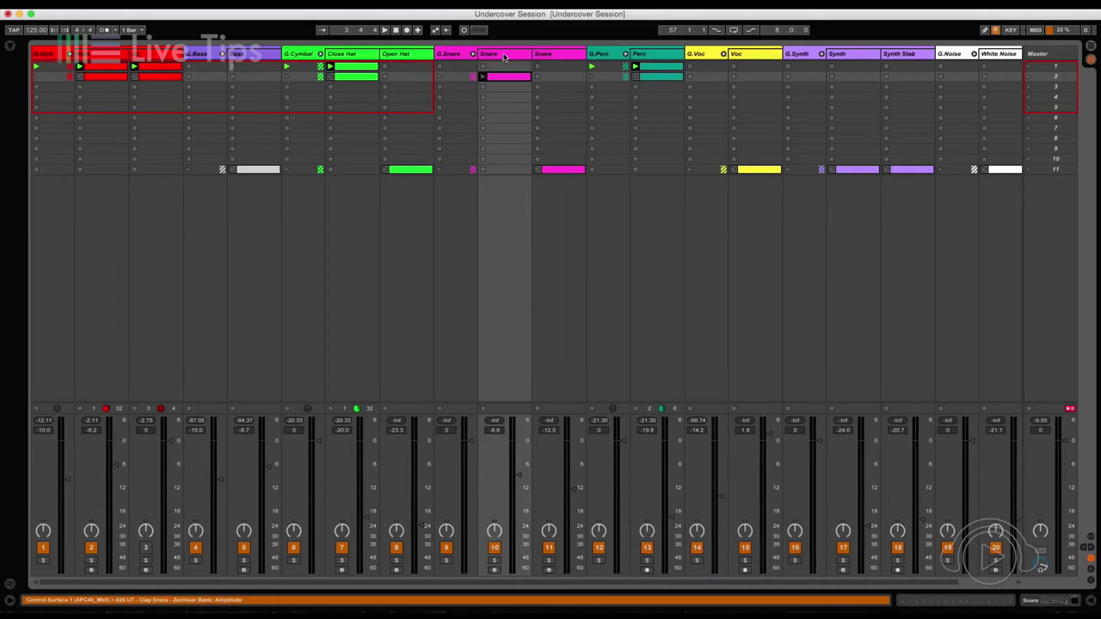
Play scene 1 and switch to scene 2 during playback to hear the snare come in
click(1038, 67)
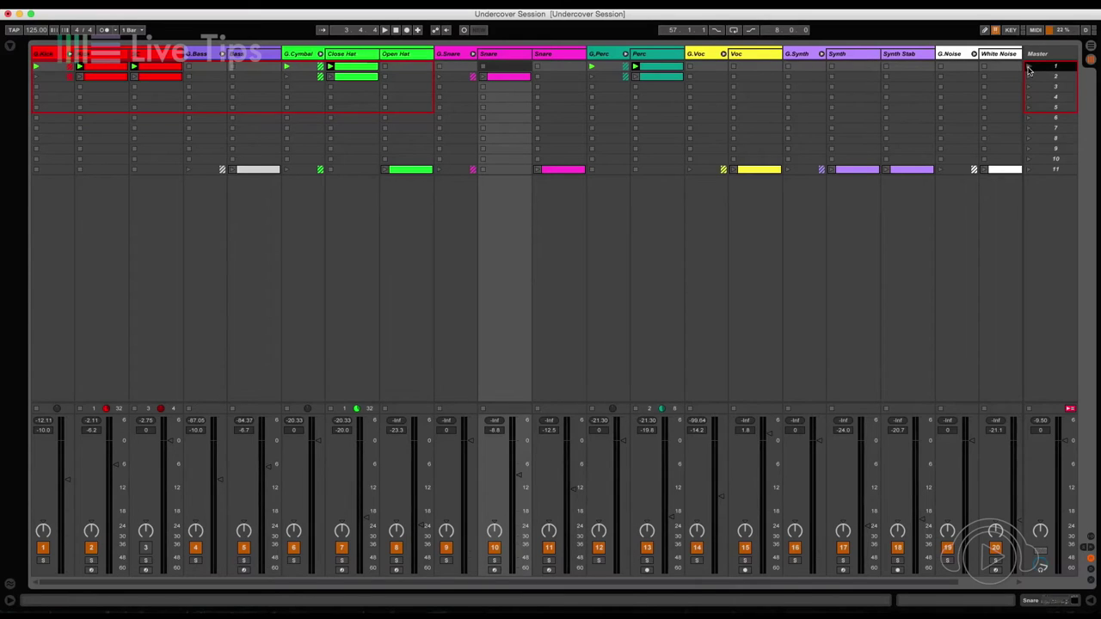
click(1028, 69)
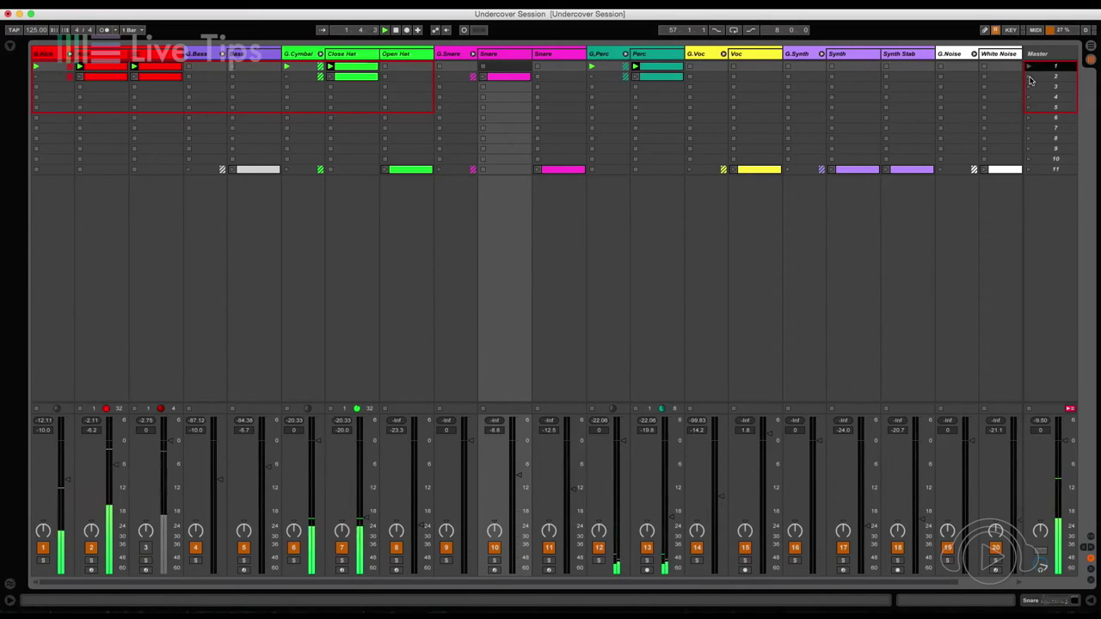
click(1029, 78)
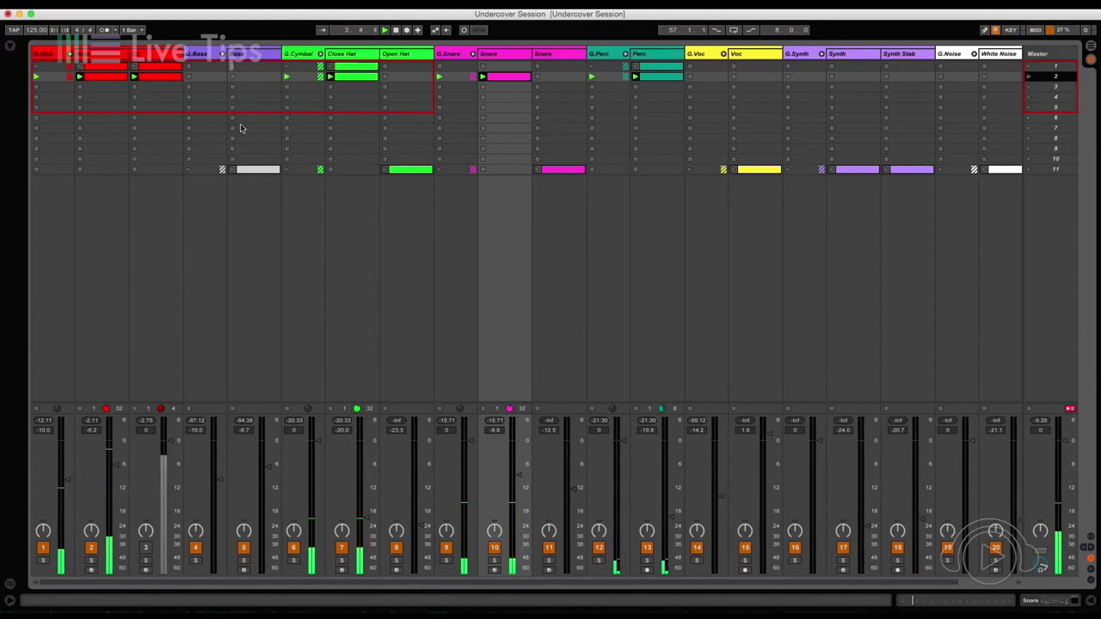
Duplicate the Kick clip from scene 2 into scene 3 and copy the Bass clip from scene 11 into scene 3
click(99, 77)
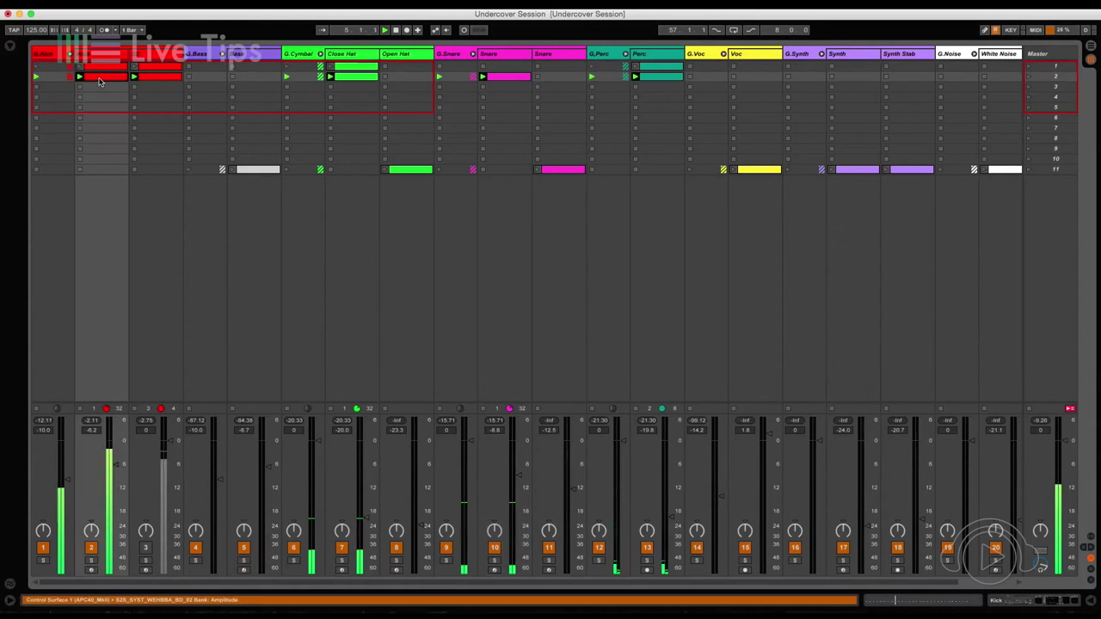
key(super+d)
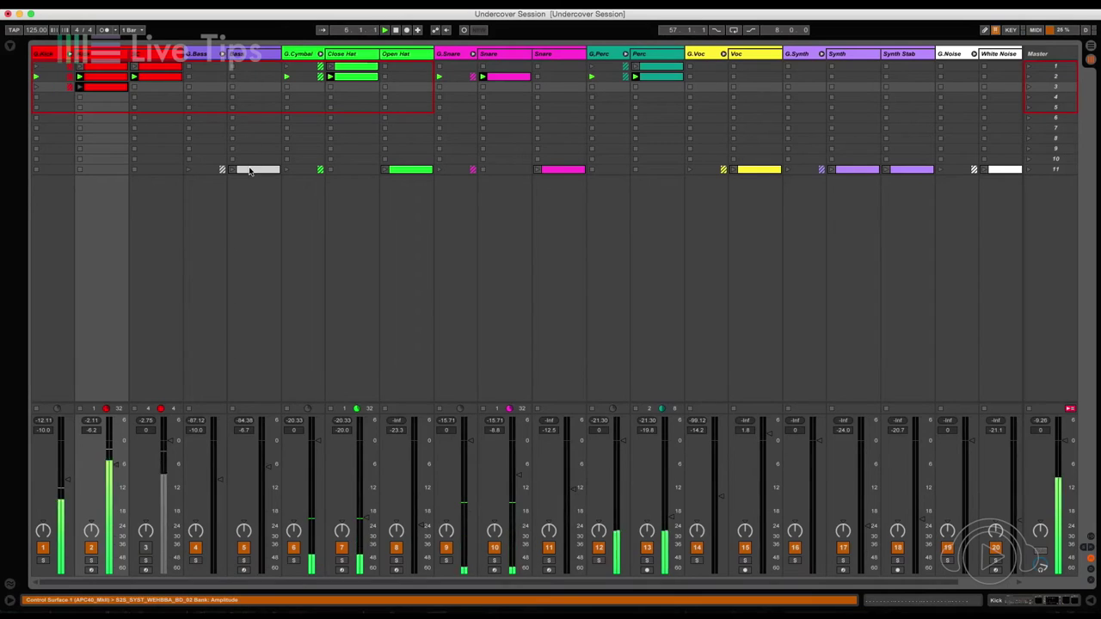
drag(250, 170, 254, 87)
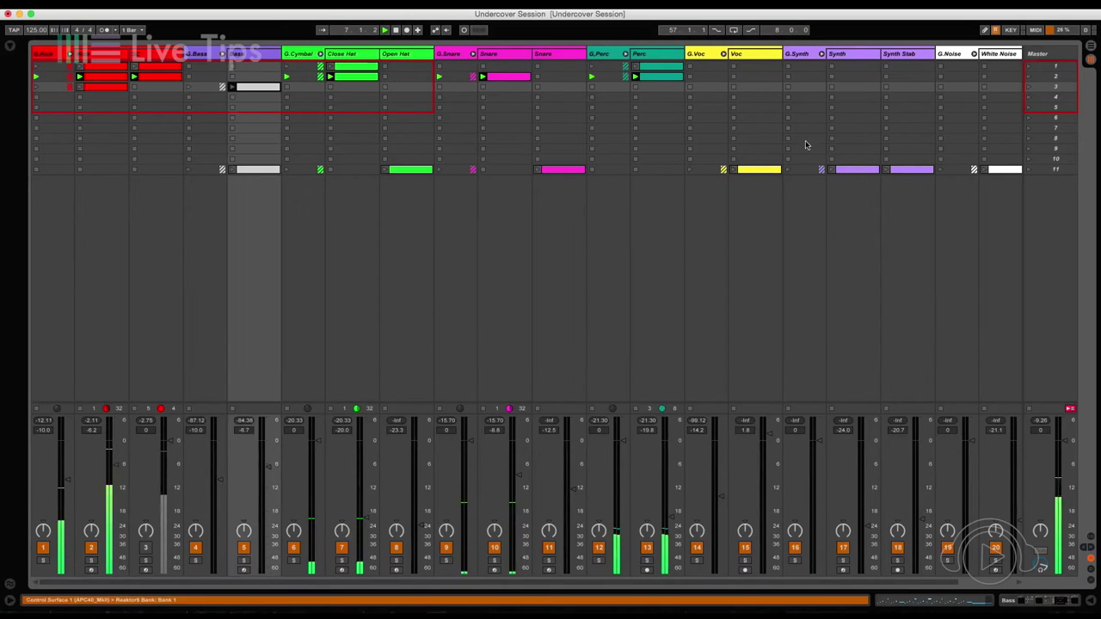
Copy the White Noise clip from scene 11 into scene 3 and launch scene 3
drag(1002, 170, 999, 90)
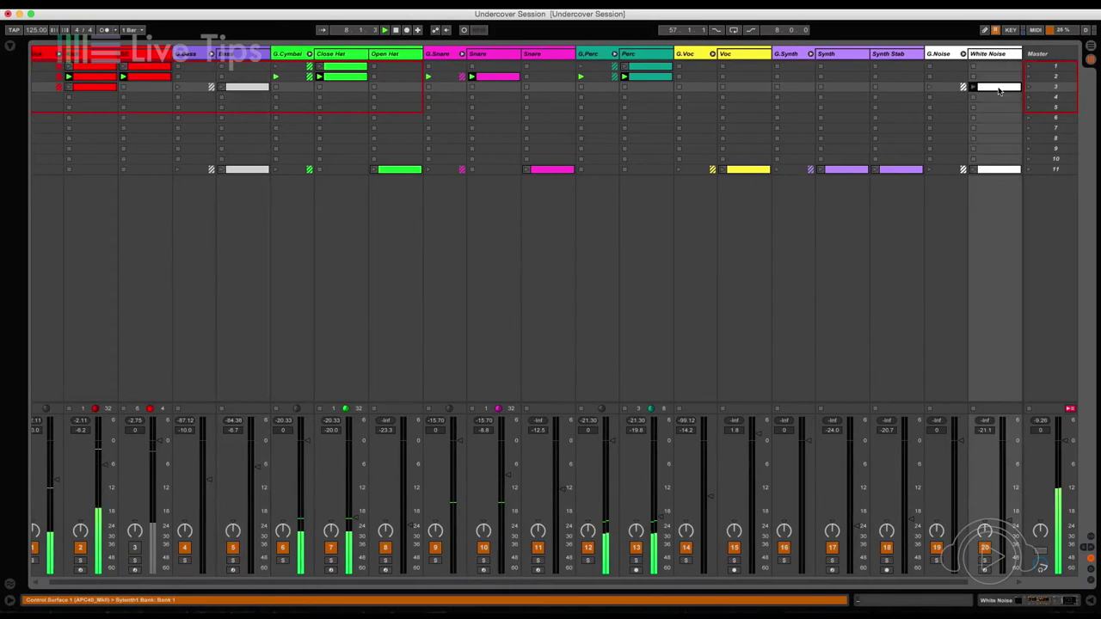
click(1029, 88)
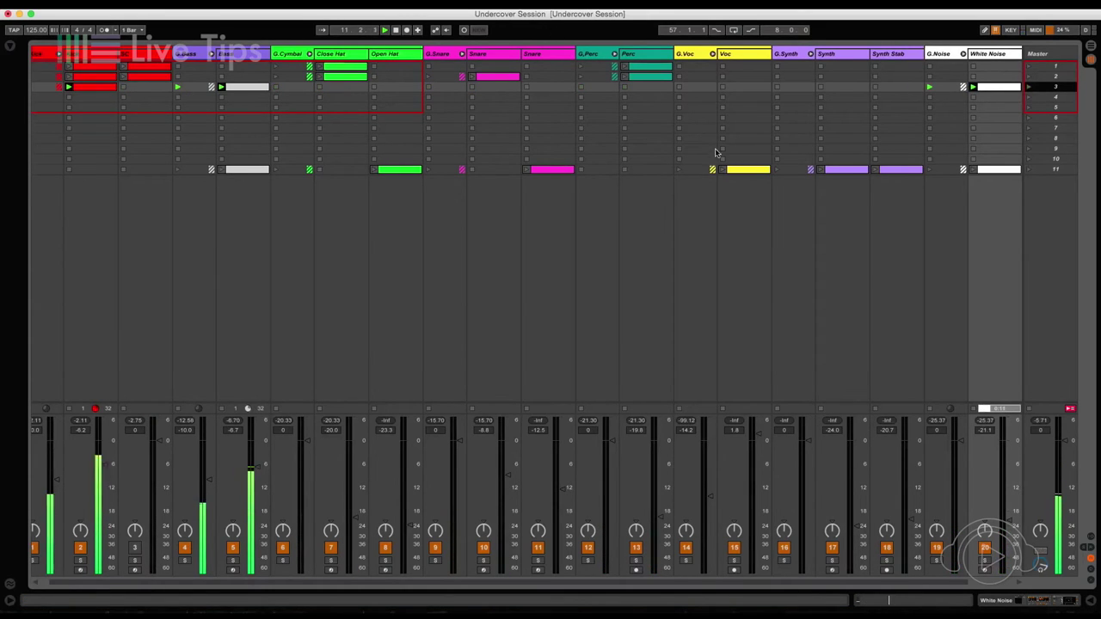
Build scene 4 from the scene 11 Voc clip and copies of the Bass, Kick and first Snare track clips, and play it briefly
drag(742, 169, 732, 98)
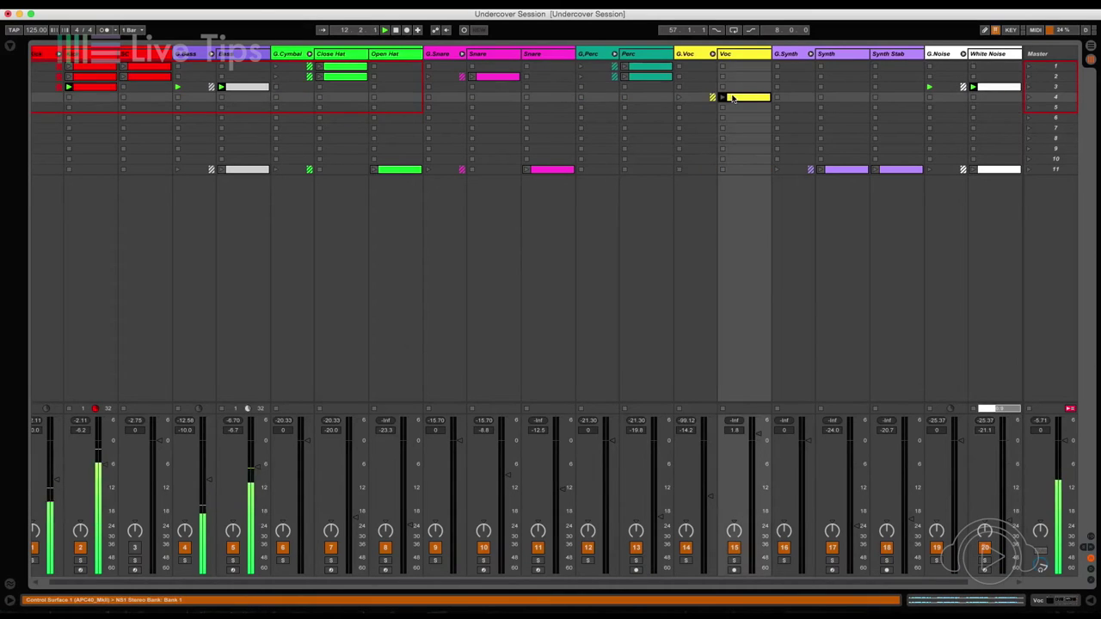
drag(242, 95, 246, 103)
drag(78, 91, 85, 98)
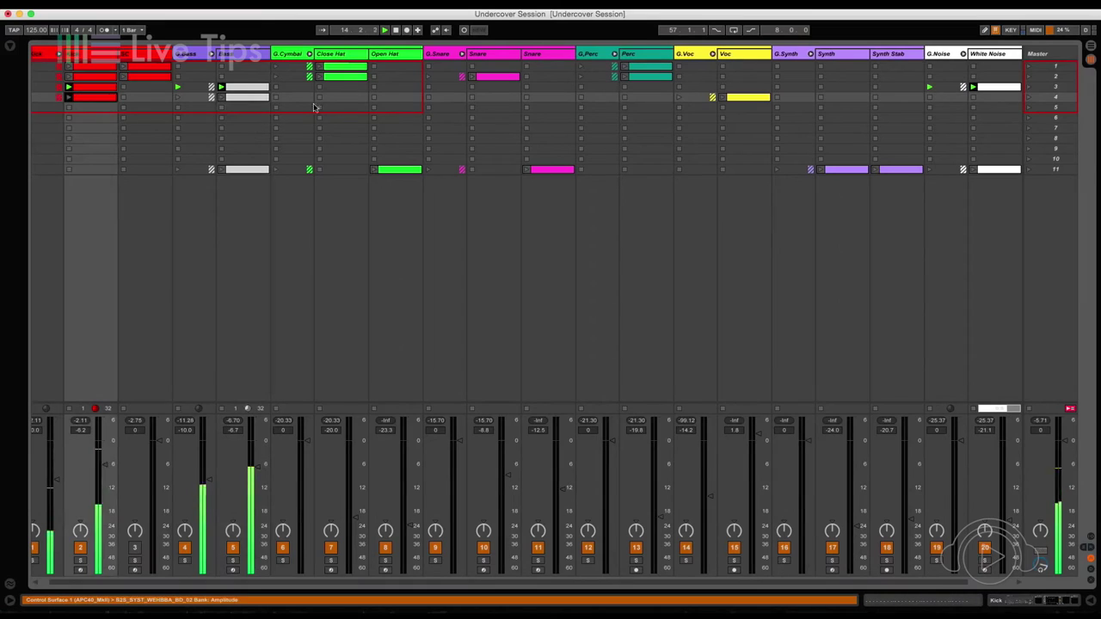
drag(486, 79, 490, 97)
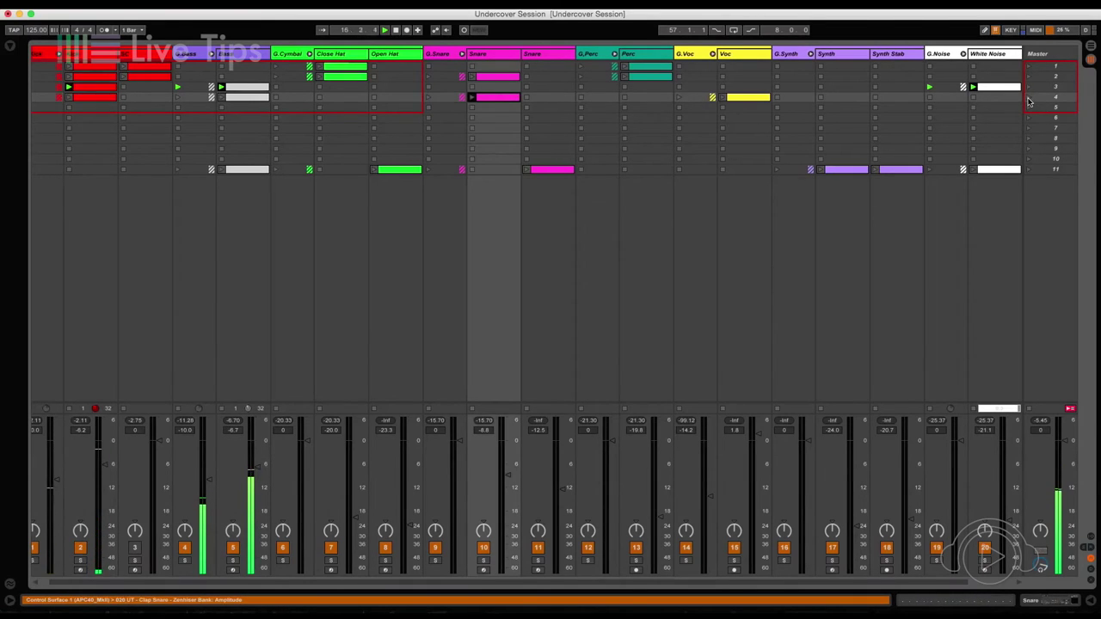
click(1026, 99)
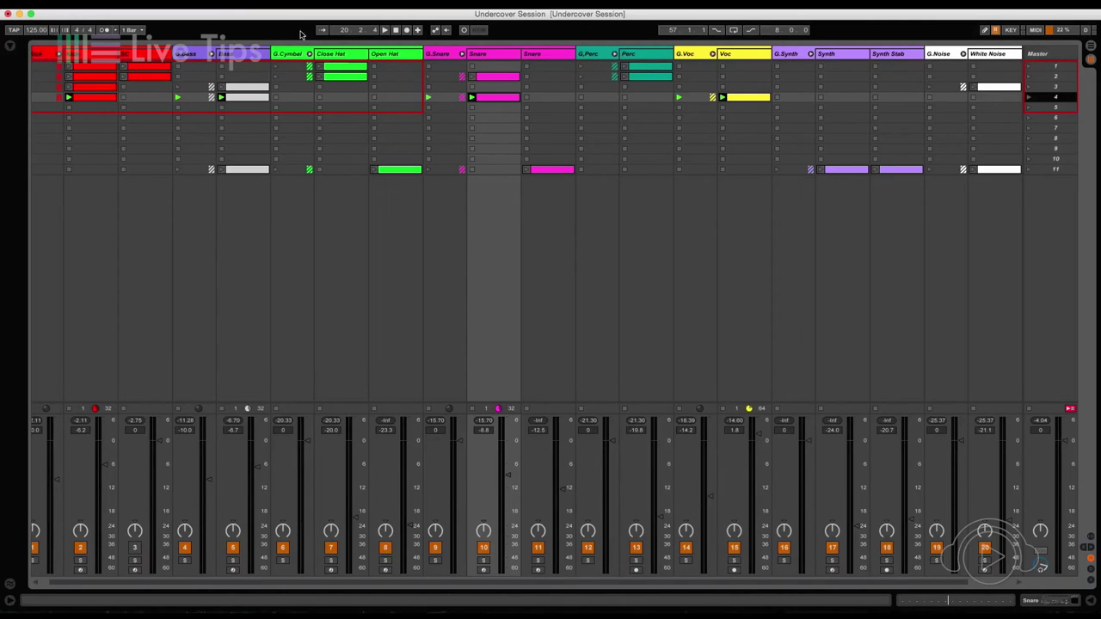
click(396, 30)
Switch back and forth between Arrangement view and Session view to compare the two layouts
click(1090, 46)
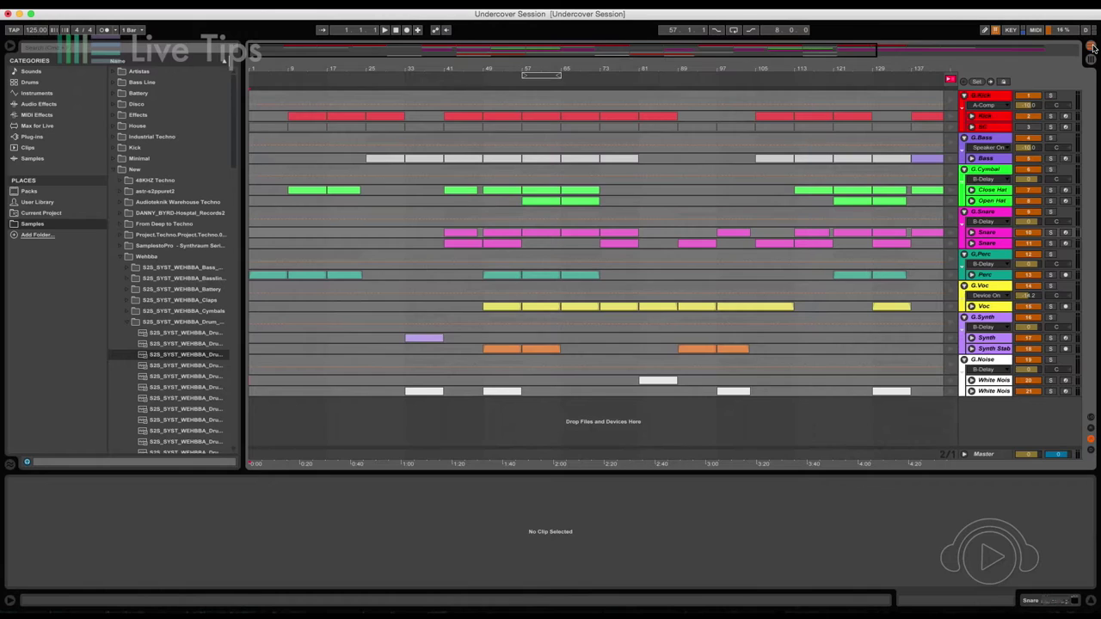
click(1090, 59)
click(1091, 48)
click(1092, 58)
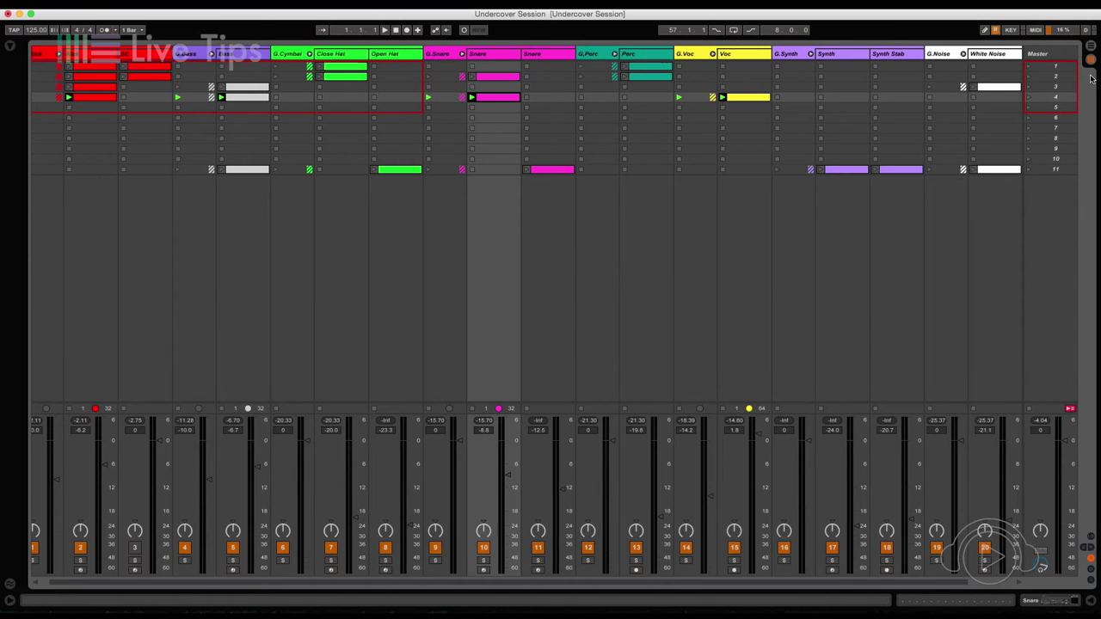
key(Tab)
key(Tab)
key(Tab)
key(Tab)
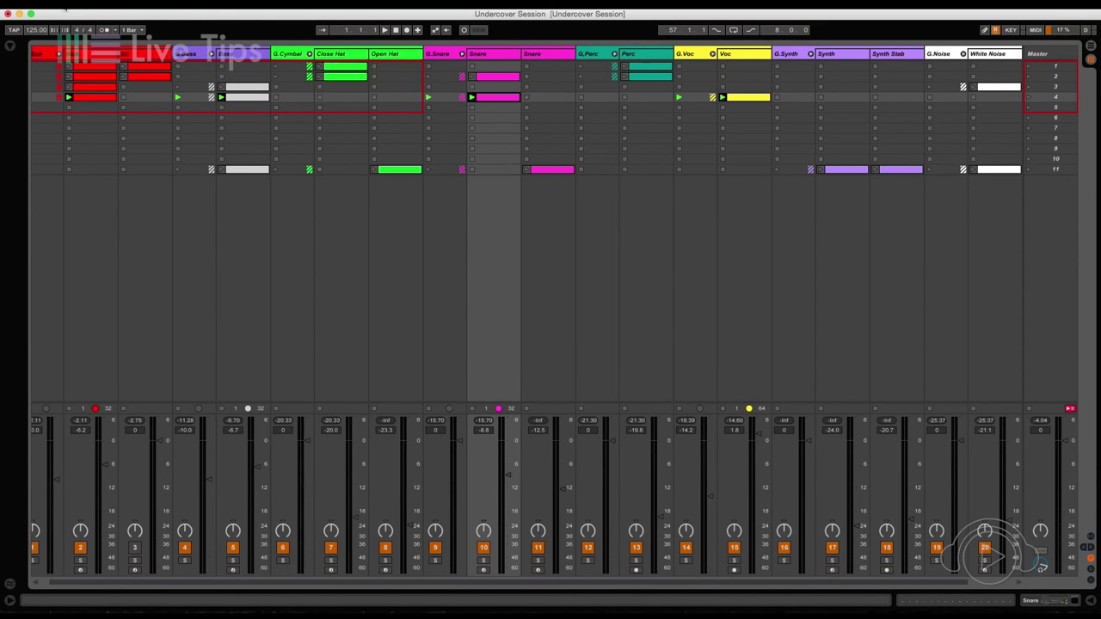
Open the recent Live Set Undercover without saving the changes to Undercover Session, and dismiss the plug-in warning
click(65, 7)
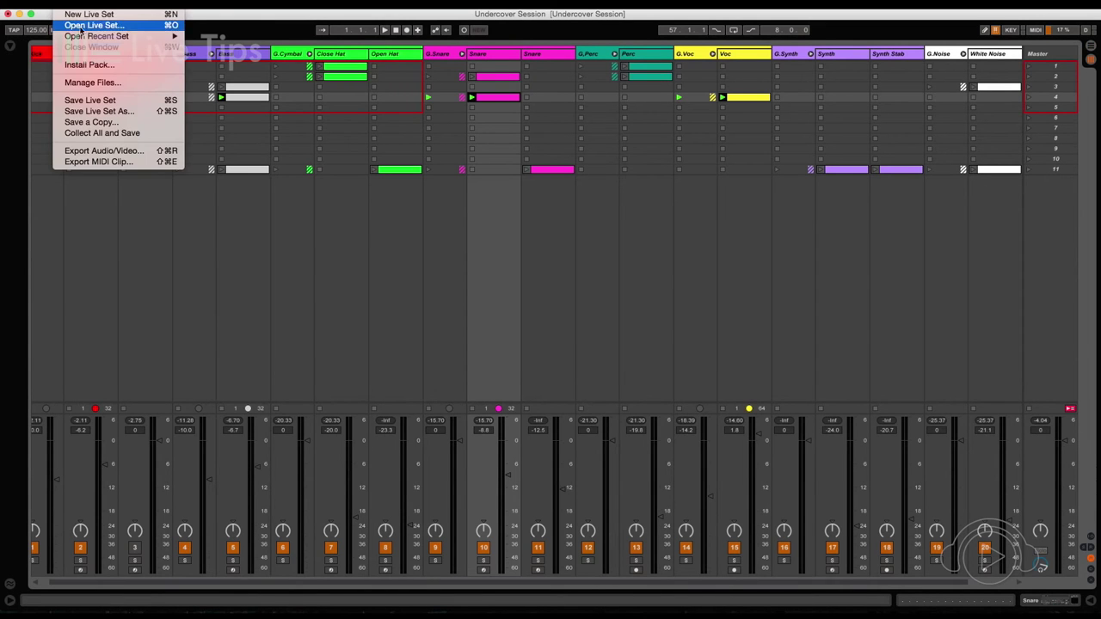
mouse_move(129, 36)
click(236, 47)
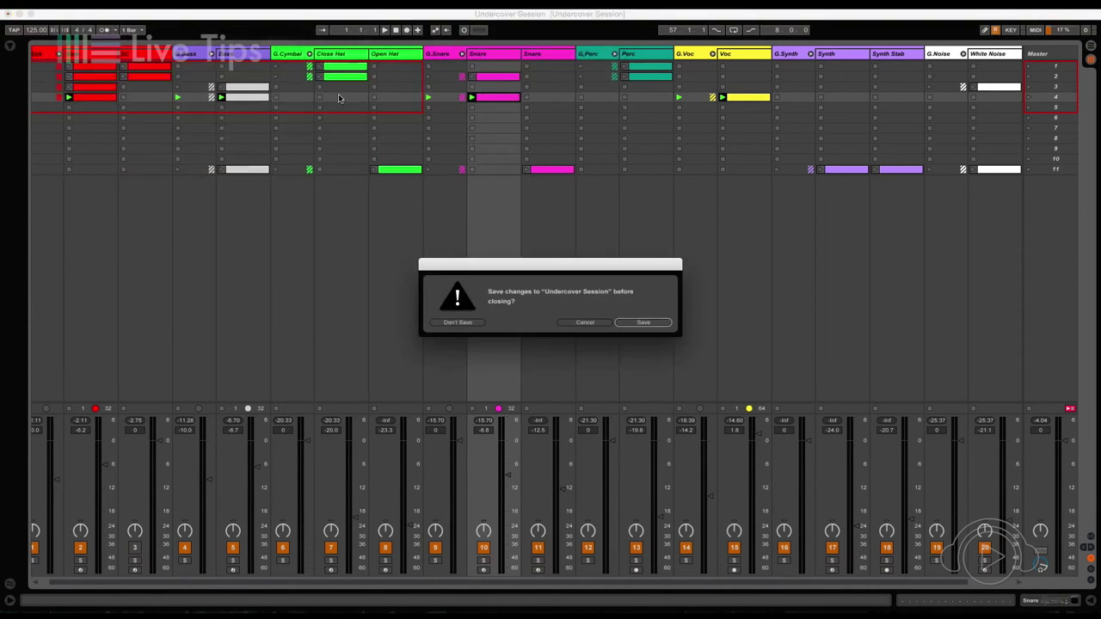
click(456, 322)
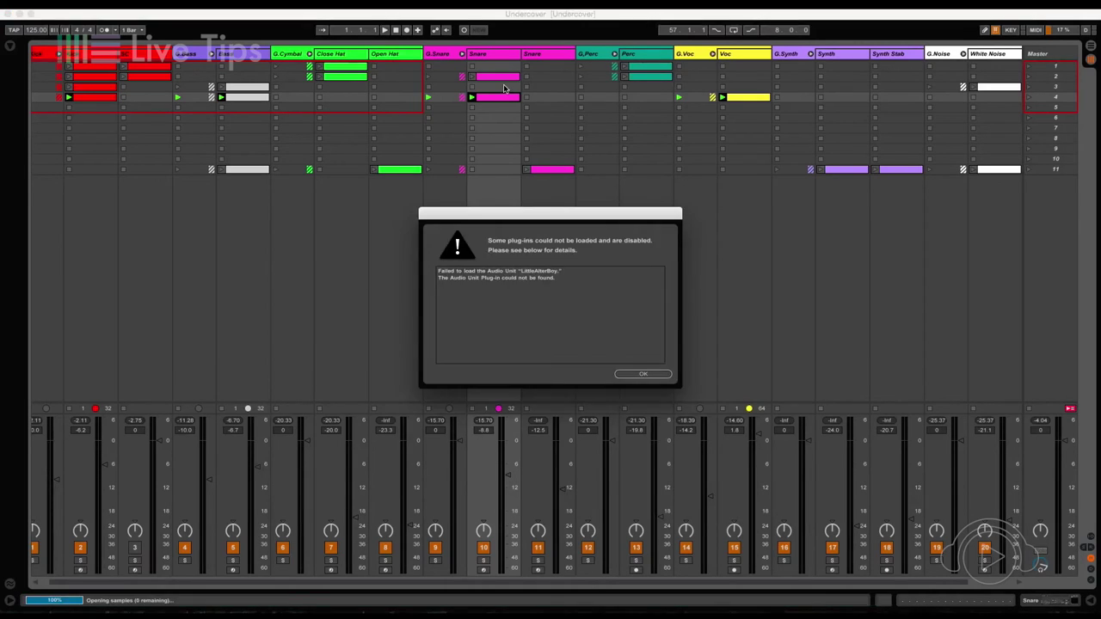
click(632, 372)
Show the set in Arrangement view with the device details hidden and play the arrangement from the start
key(Tab)
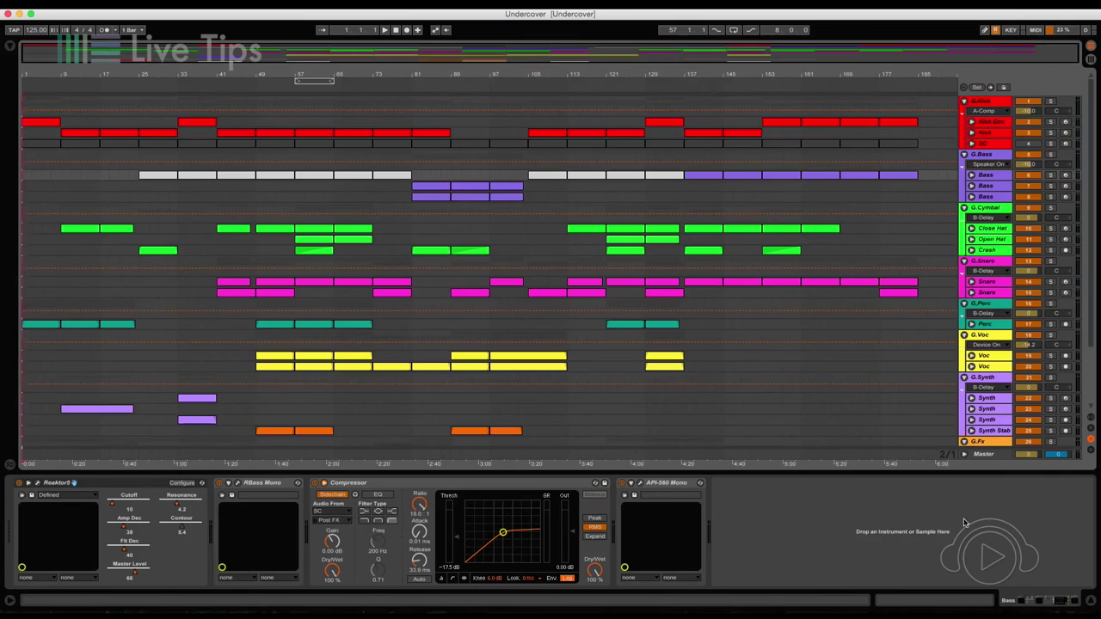
key(super+alt+l)
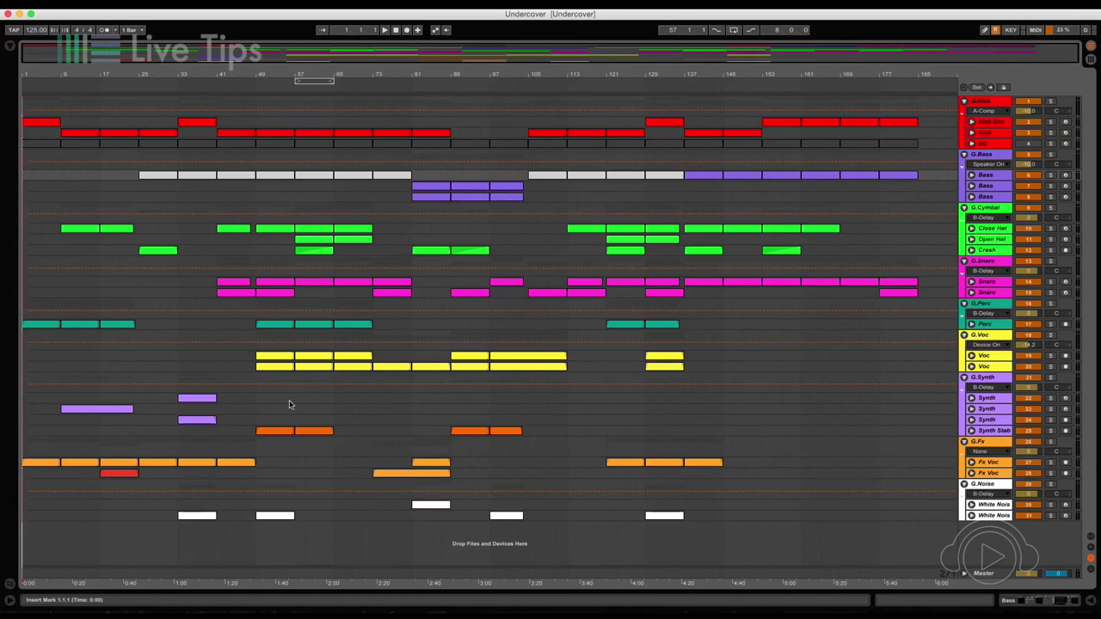
click(198, 125)
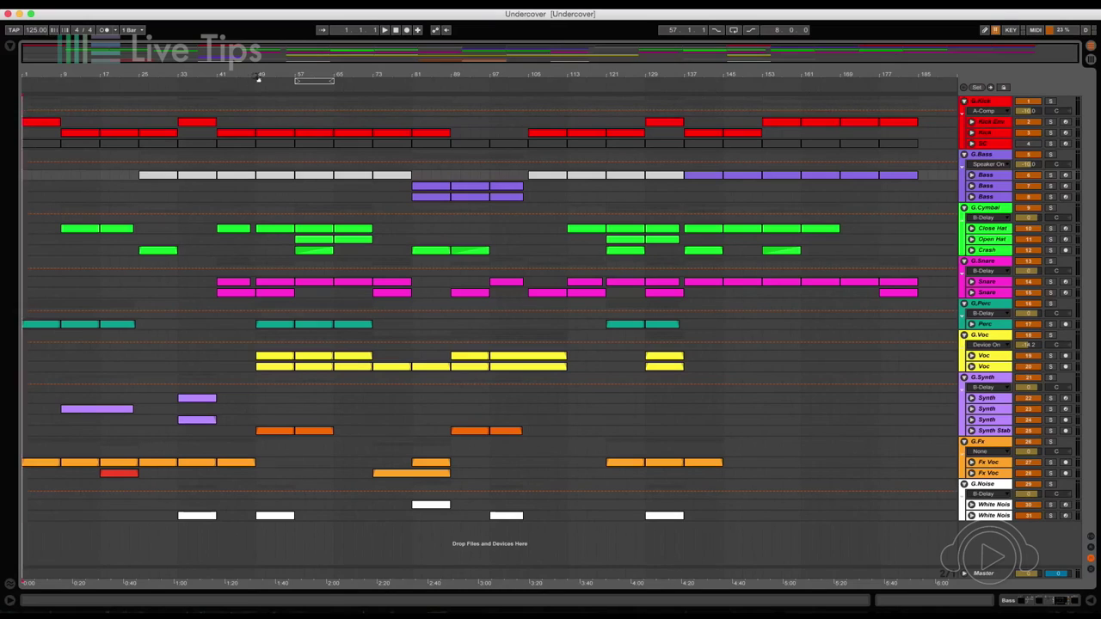
click(384, 29)
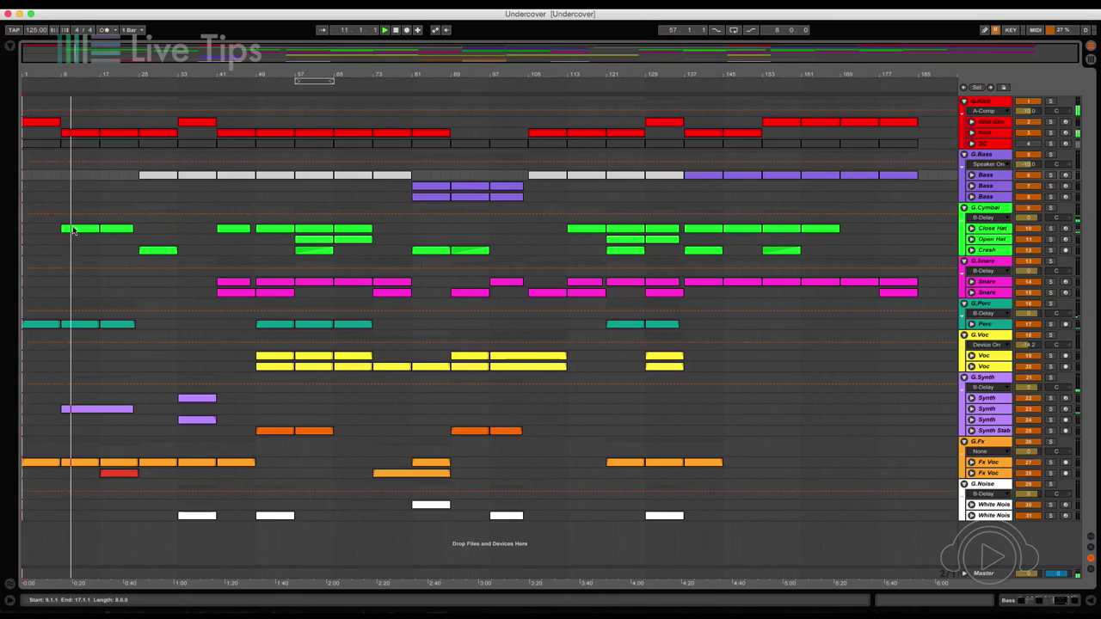
click(138, 144)
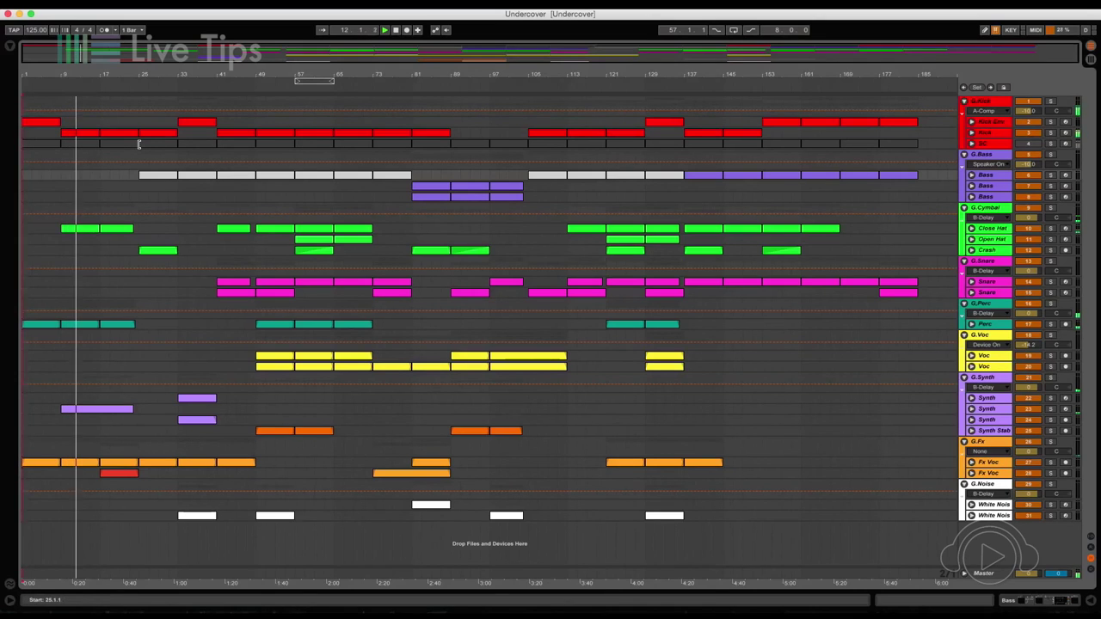